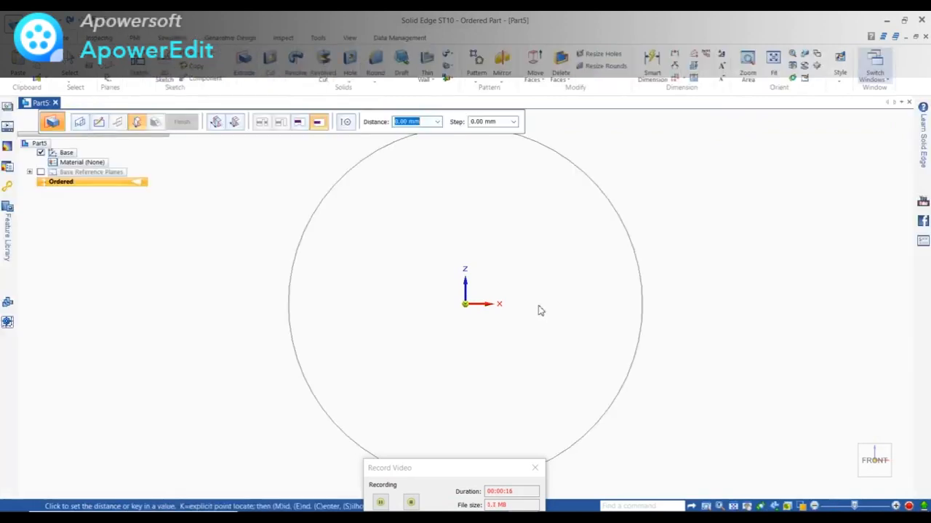
Extrude the circular profile 40 mm toward the positive Y side and finish the cylinder
{"action": "scroll", "coordinate": [541, 309], "scroll_direction": "down", "scroll_amount": 3}
{"action": "middle_click_drag", "start_coordinate": [540, 308], "coordinate": [469, 311]}
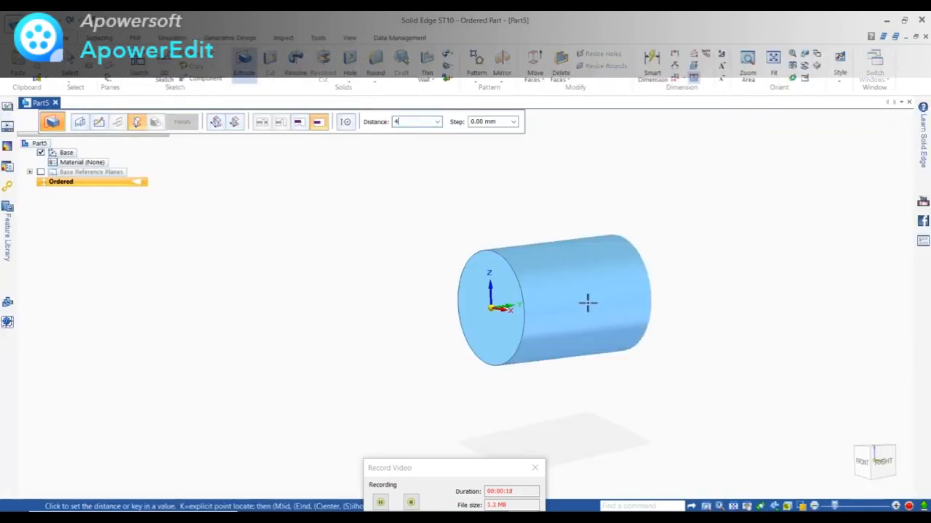
{"action": "key", "text": "Tab"}
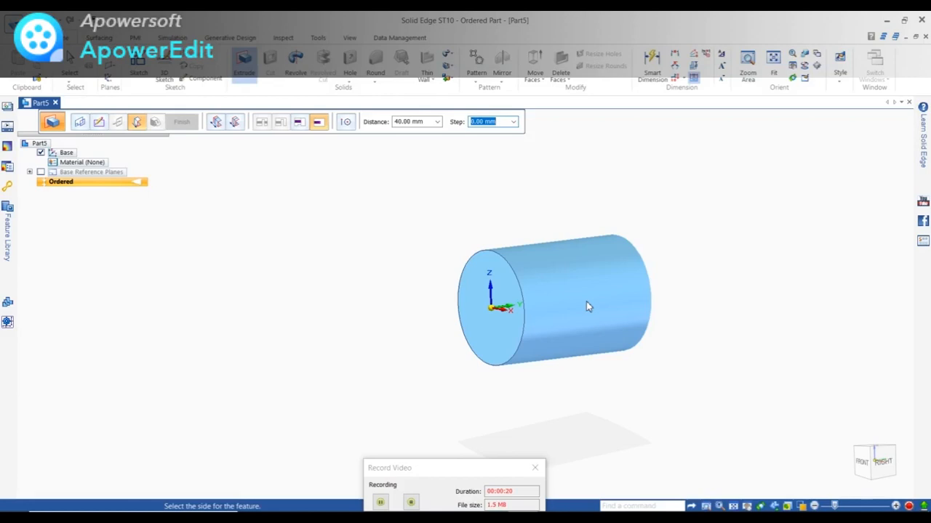
{"action": "left_click", "coordinate": [752, 280]}
{"action": "left_click", "coordinate": [182, 122]}
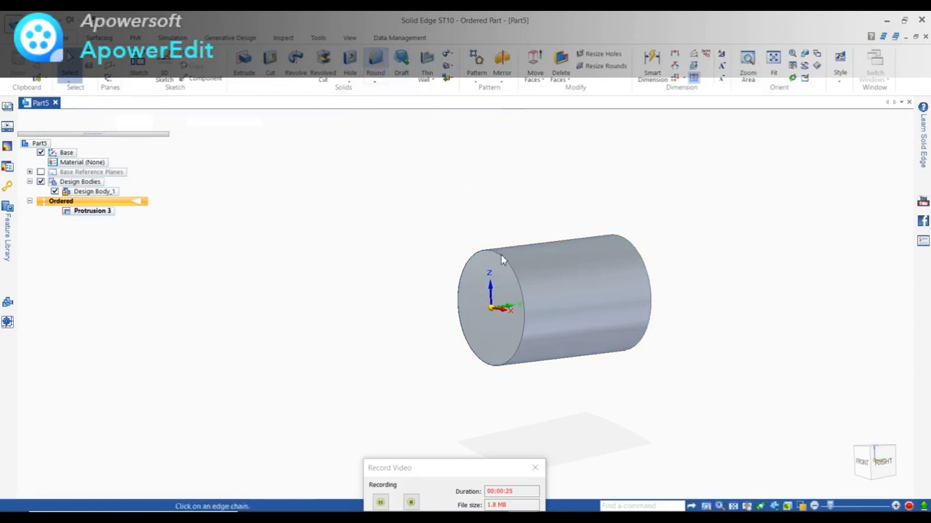
Chamfer both circular end edges of the cylinder
{"action": "middle_click_drag", "start_coordinate": [707, 253], "coordinate": [649, 248]}
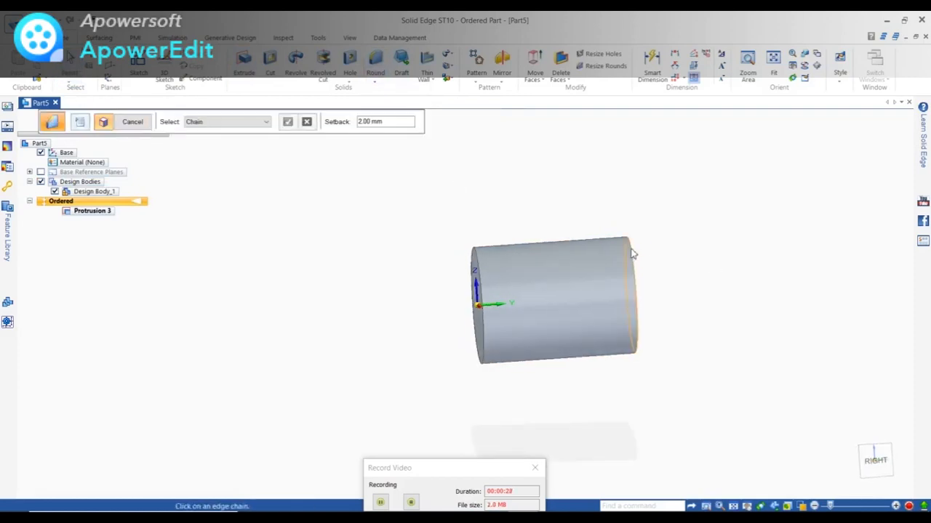
{"action": "left_click", "coordinate": [632, 254]}
{"action": "left_click", "coordinate": [484, 257]}
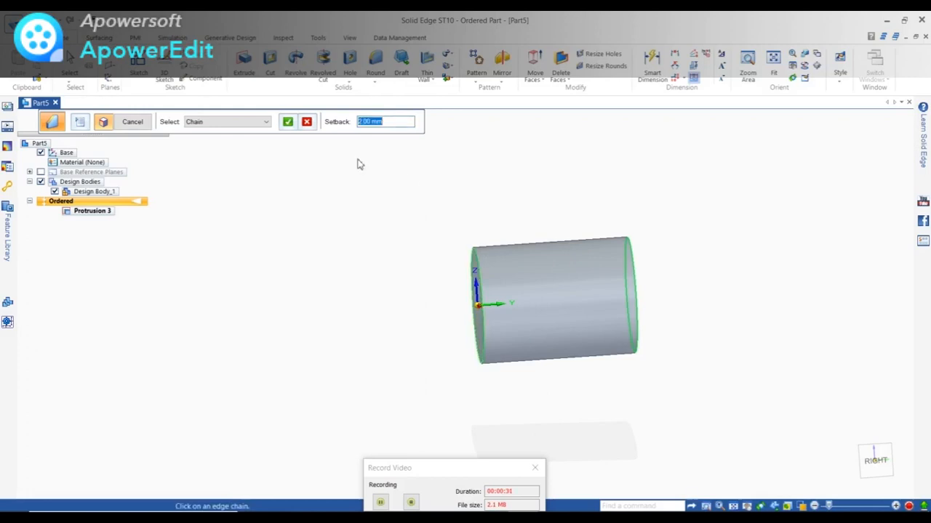
{"action": "left_click", "coordinate": [288, 122]}
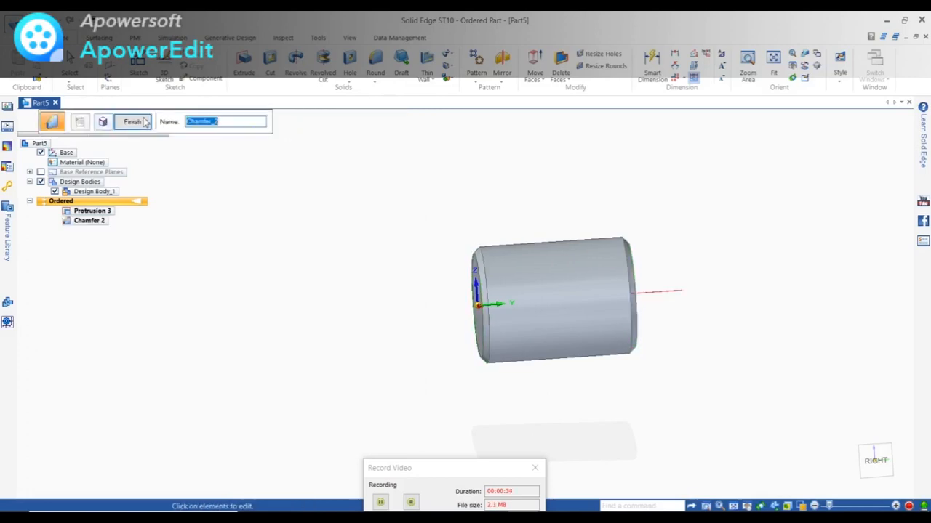
{"action": "left_click", "coordinate": [146, 122]}
Start a helical cutout with its sketch on the XY base reference plane
{"action": "middle_click_drag", "start_coordinate": [390, 218], "coordinate": [456, 216]}
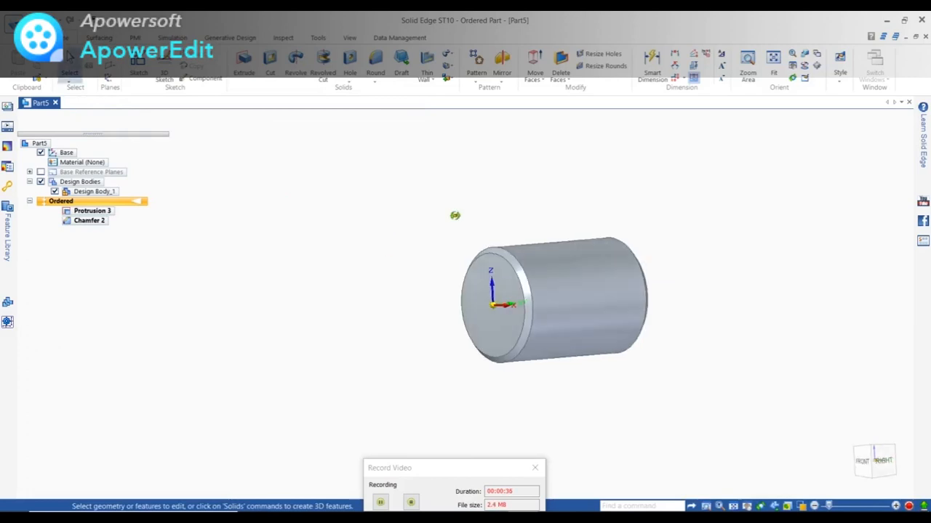
{"action": "scroll", "coordinate": [509, 254], "scroll_direction": "up", "scroll_amount": 4}
{"action": "scroll", "coordinate": [445, 242], "scroll_direction": "down", "scroll_amount": 3}
{"action": "left_click", "coordinate": [451, 71]}
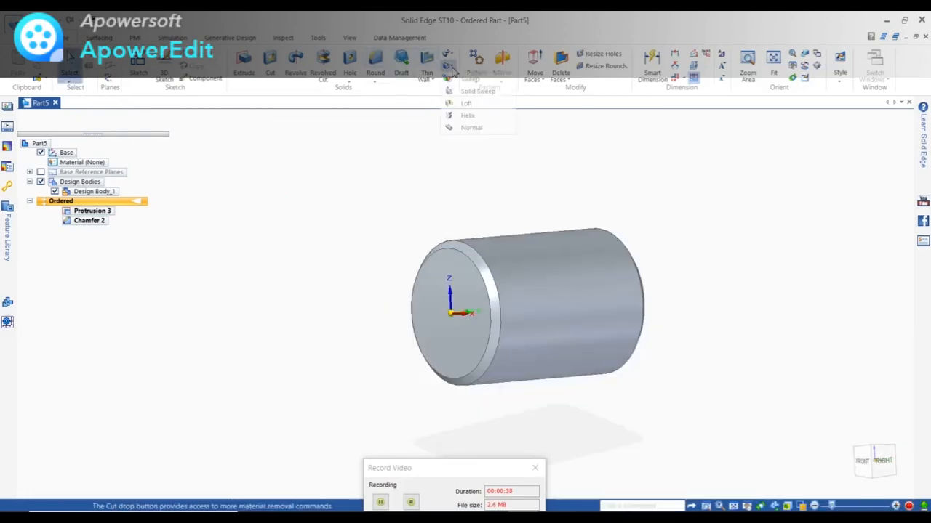
{"action": "left_click", "coordinate": [463, 115]}
{"action": "middle_click_drag", "start_coordinate": [600, 157], "coordinate": [593, 210]}
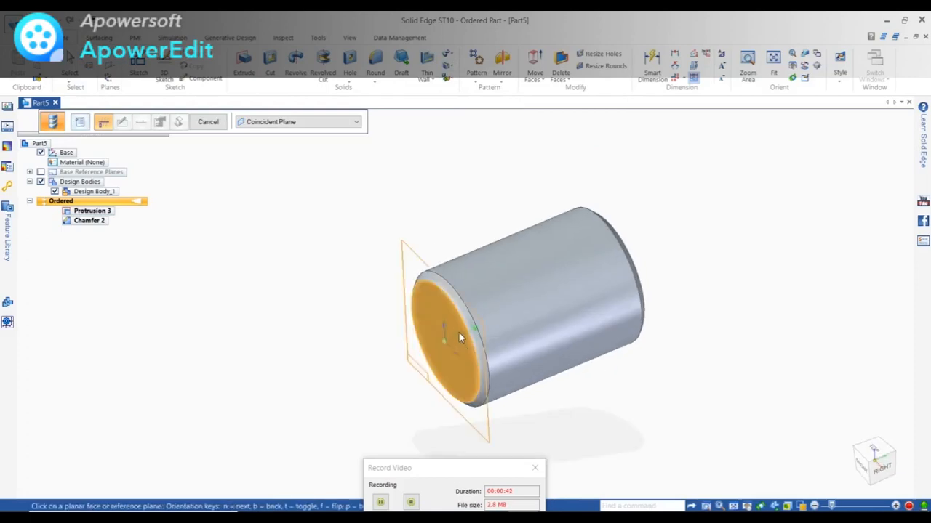
{"action": "middle_click_drag", "start_coordinate": [541, 311], "coordinate": [557, 373]}
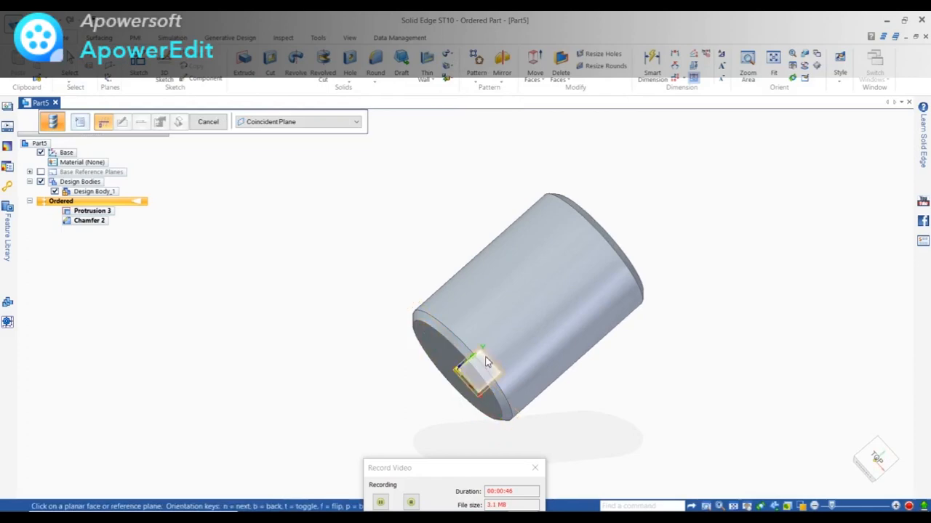
{"action": "left_click", "coordinate": [487, 363]}
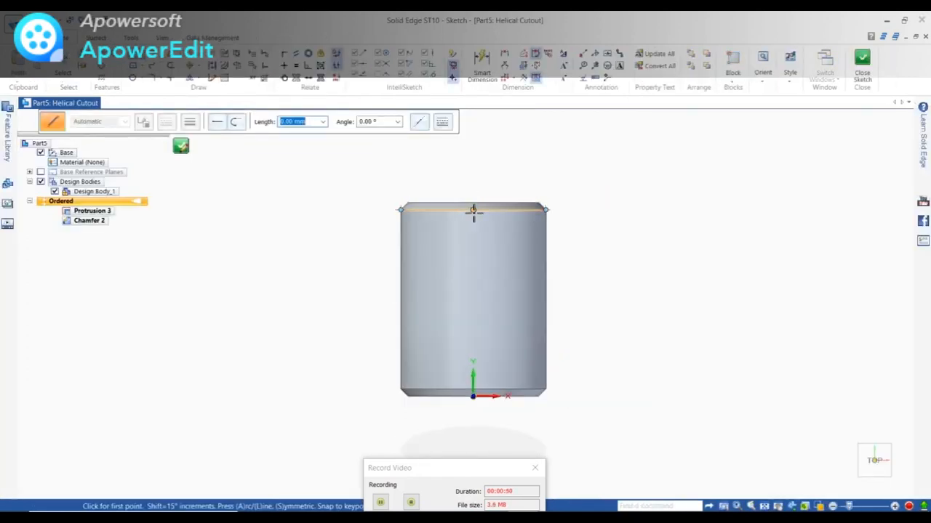
Draw a 37 mm vertical axis line joining the midpoints of the upper and lower chamfer edges
{"action": "left_click", "coordinate": [474, 210]}
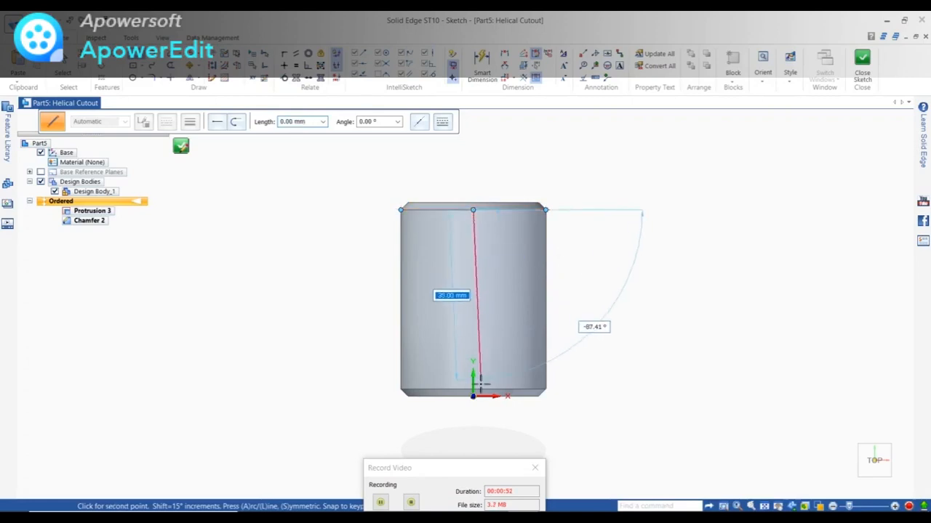
{"action": "scroll", "coordinate": [472, 395], "scroll_direction": "up", "scroll_amount": 5}
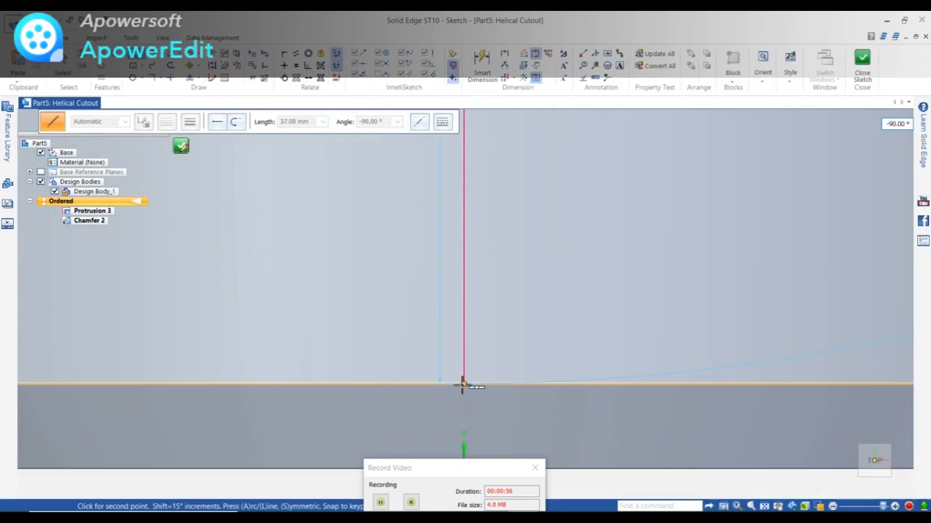
{"action": "left_click", "coordinate": [466, 384]}
{"action": "scroll", "coordinate": [422, 324], "scroll_direction": "down", "scroll_amount": 5}
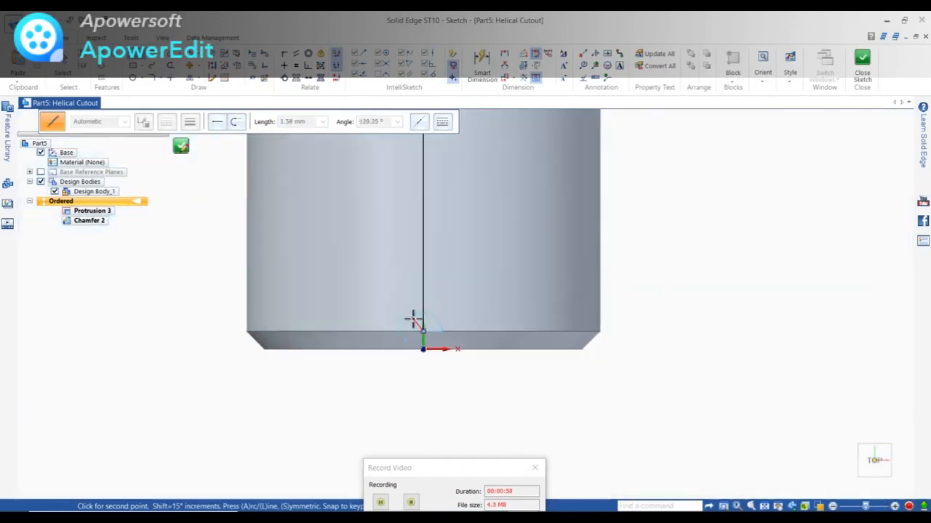
{"action": "right_click", "coordinate": [588, 374]}
Sketch a triangular thread profile at the lower right chamfer corner, with one side on the chamfer and slanted sides about 1.2 mm long
{"action": "scroll", "coordinate": [536, 335], "scroll_direction": "up", "scroll_amount": 5}
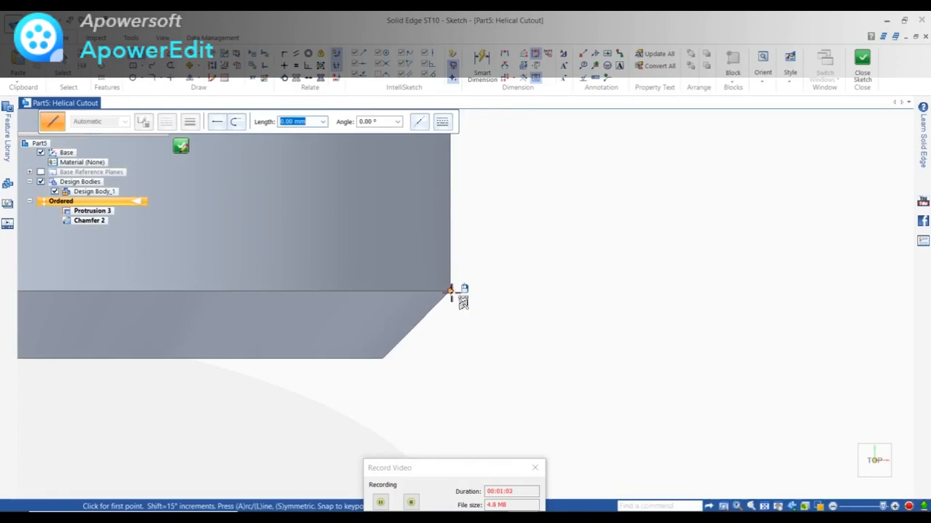
{"action": "left_click", "coordinate": [450, 291]}
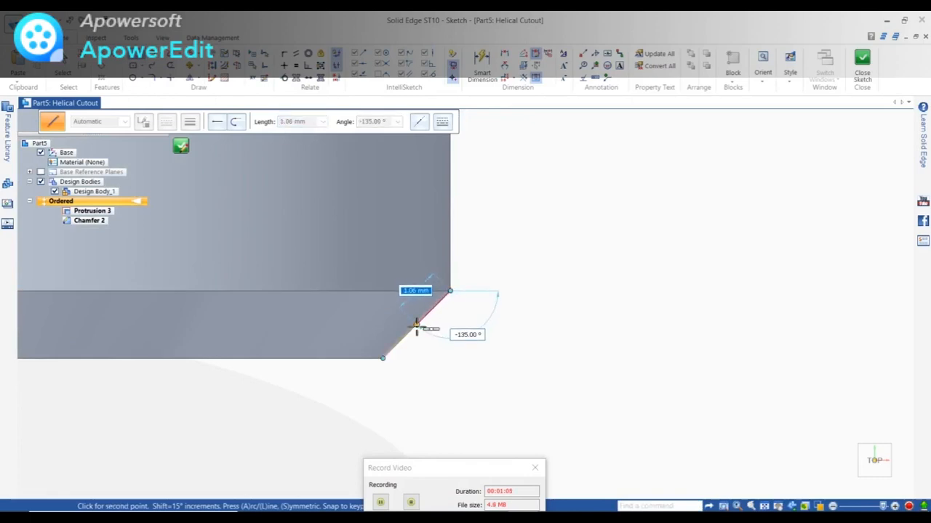
{"action": "left_click", "coordinate": [412, 330]}
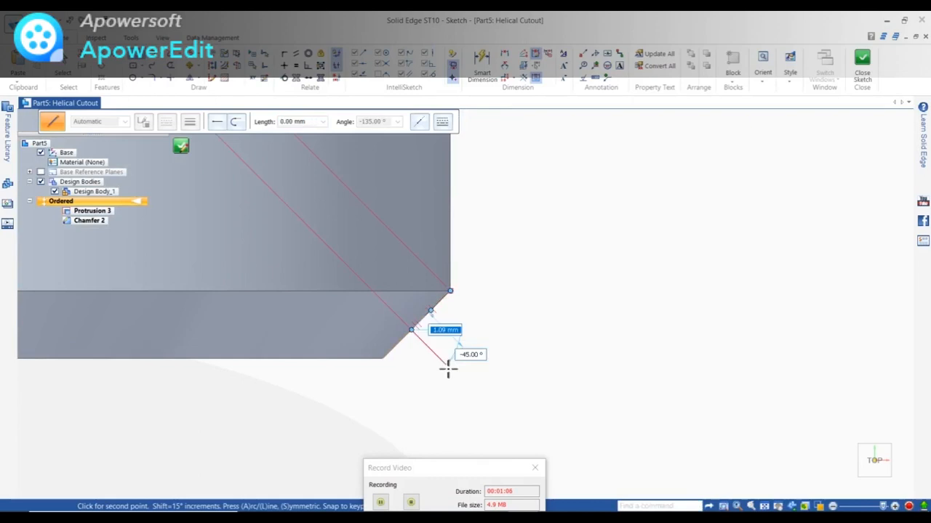
{"action": "left_click", "coordinate": [450, 369]}
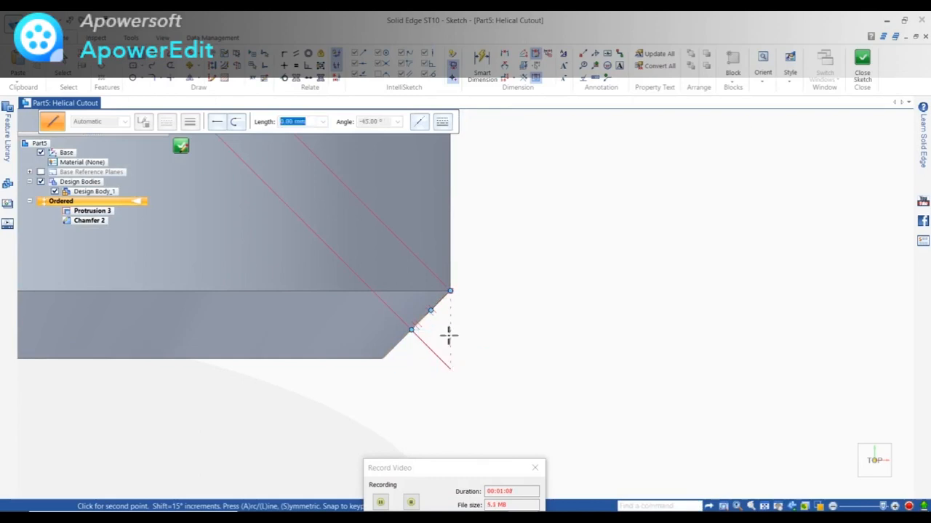
{"action": "left_click", "coordinate": [450, 291]}
{"action": "key", "text": "Escape"}
{"action": "scroll", "coordinate": [530, 399], "scroll_direction": "down", "scroll_amount": 2}
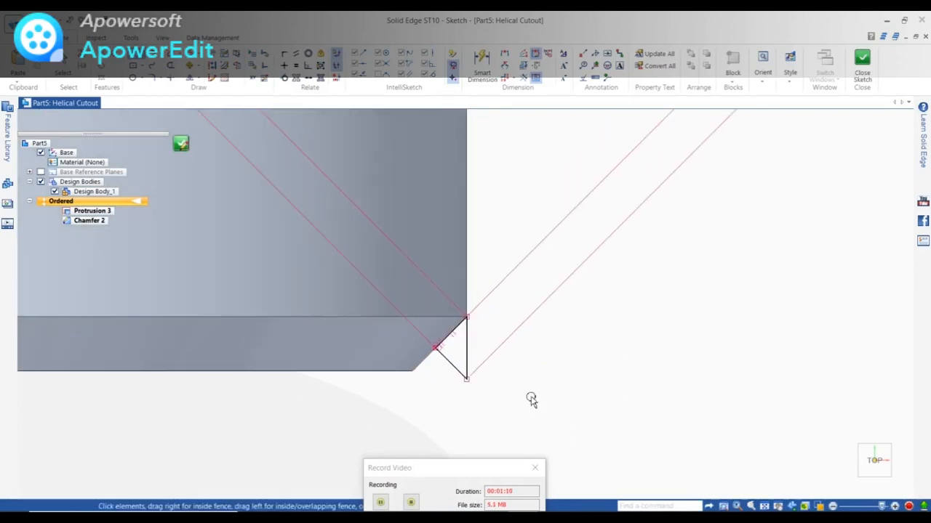
Delete the two geometric relations shown as long parallel lines running from the triangle's corners
{"action": "left_click", "coordinate": [442, 295]}
{"action": "key", "text": "Delete"}
{"action": "left_click", "coordinate": [520, 287]}
{"action": "key", "text": "Delete"}
Dimension the triangular profile with a width of 0.5 mm and a height of 1 mm
{"action": "left_click", "coordinate": [482, 64]}
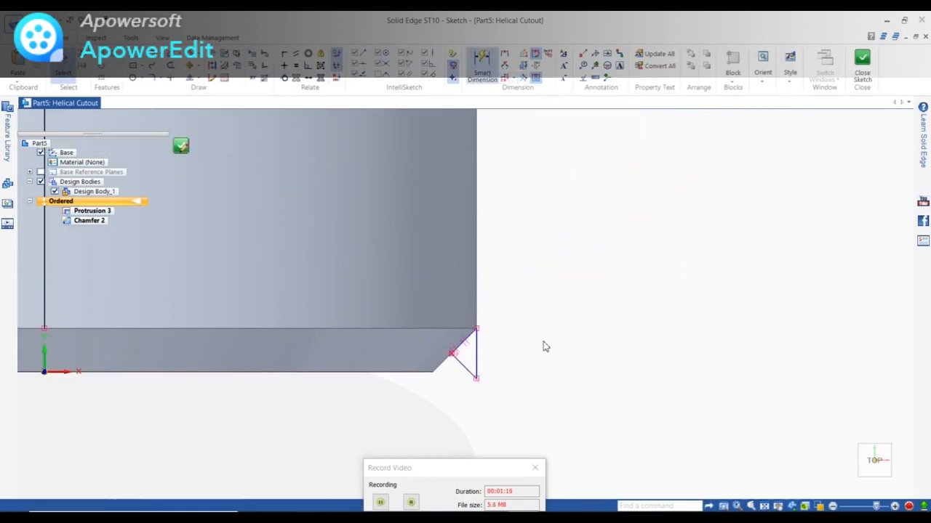
{"action": "scroll", "coordinate": [474, 361], "scroll_direction": "up", "scroll_amount": 1}
{"action": "scroll", "coordinate": [460, 354], "scroll_direction": "up", "scroll_amount": 2}
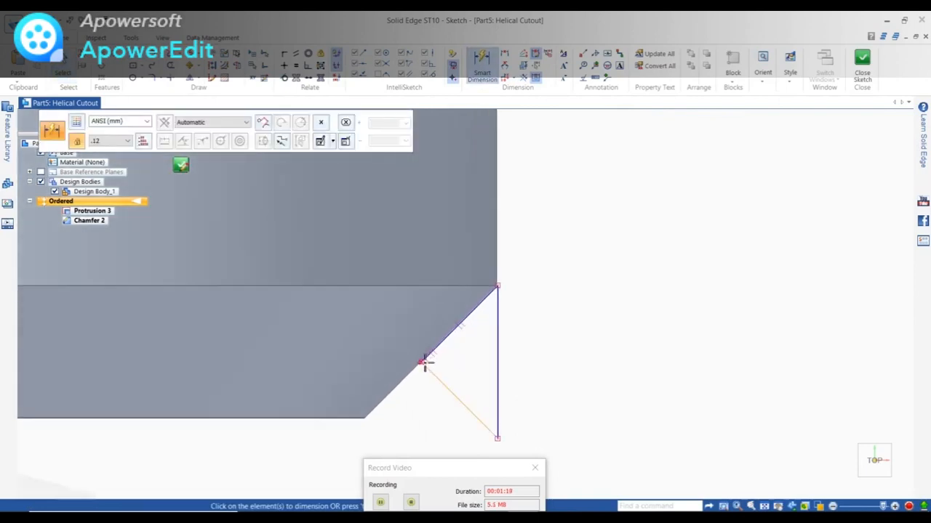
{"action": "left_click", "coordinate": [426, 365]}
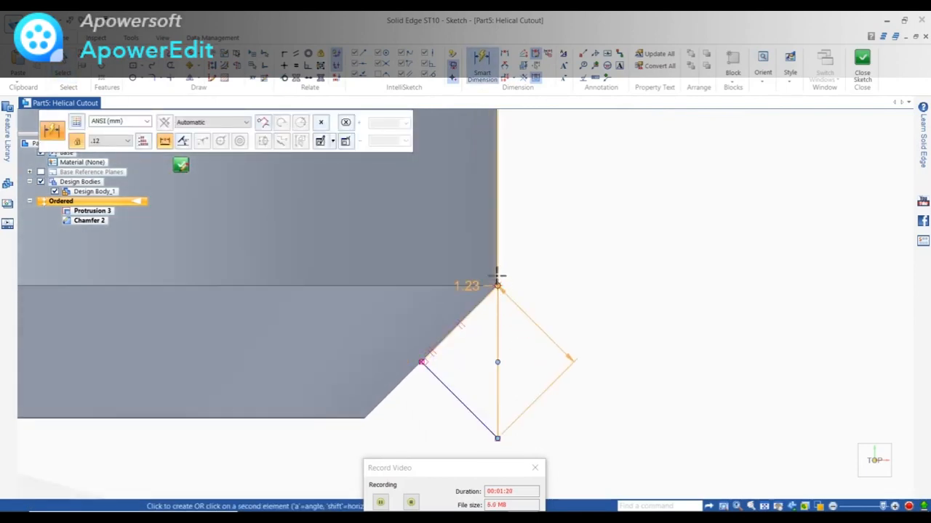
{"action": "left_click", "coordinate": [477, 261]}
{"action": "type", "text": "0.5"}
{"action": "key", "text": "Return"}
{"action": "left_click", "coordinate": [500, 316]}
{"action": "left_click", "coordinate": [536, 313]}
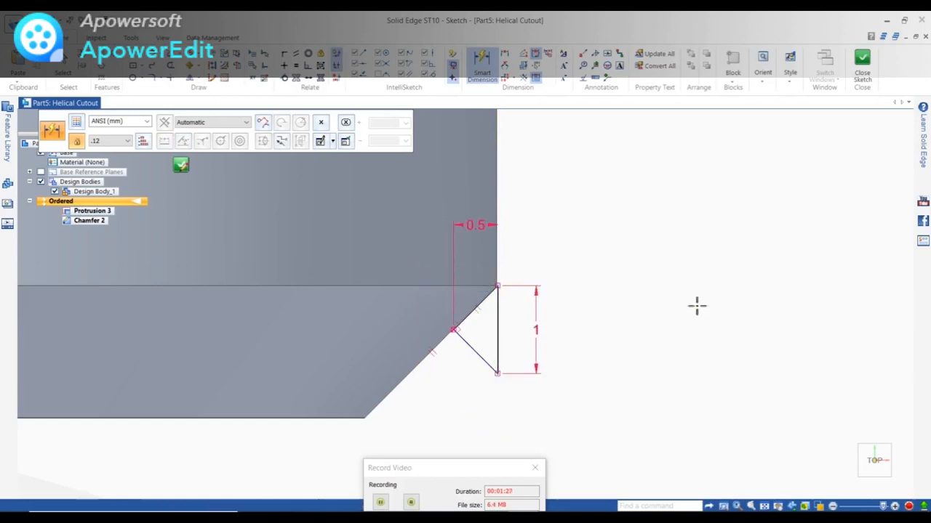
Convert the vertical centre line of the sketch to construction geometry
{"action": "scroll", "coordinate": [729, 359], "scroll_direction": "down", "scroll_amount": 5}
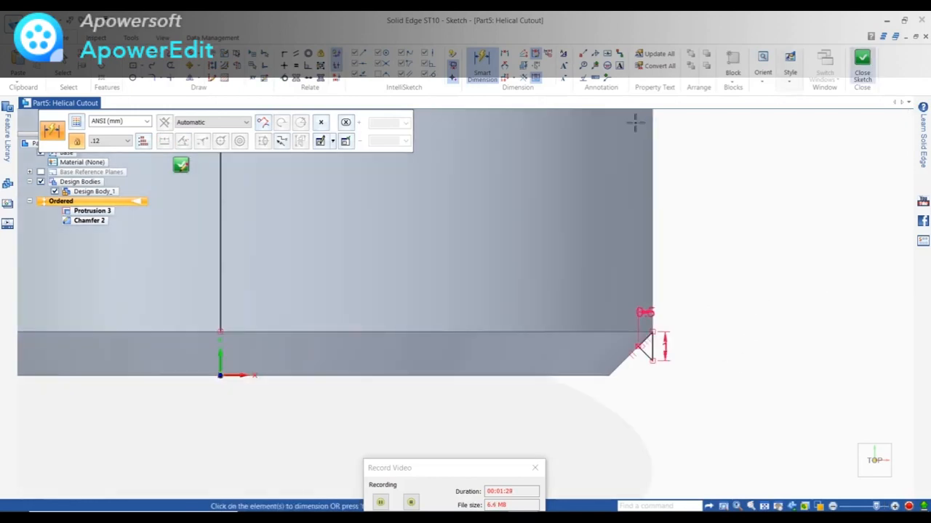
{"action": "left_click", "coordinate": [238, 70]}
{"action": "left_click", "coordinate": [222, 231]}
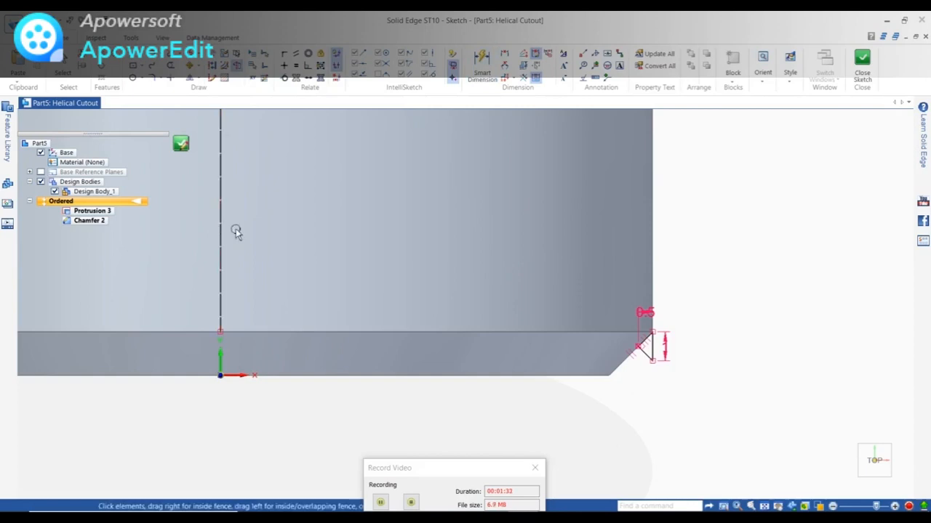
Try to finish the sketch and highlight the elements flagged by the profile check
{"action": "left_click", "coordinate": [862, 64]}
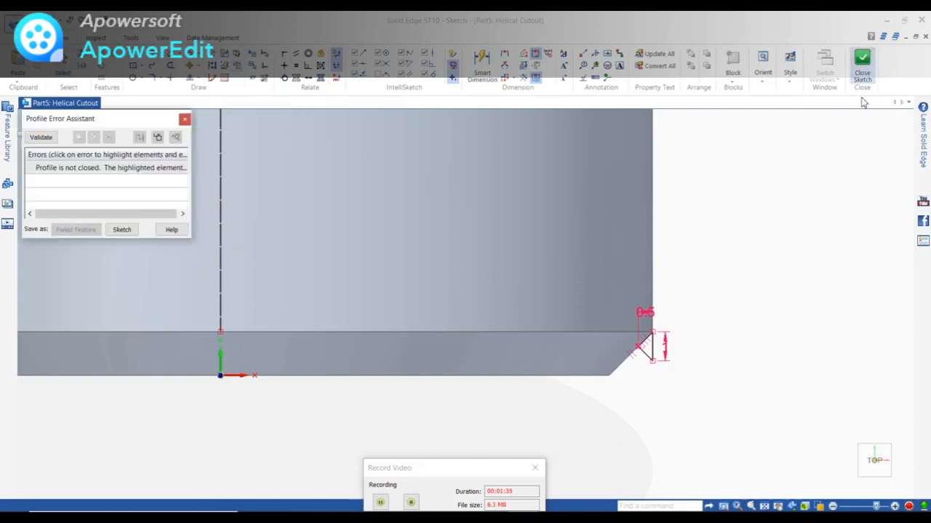
{"action": "left_click", "coordinate": [132, 169]}
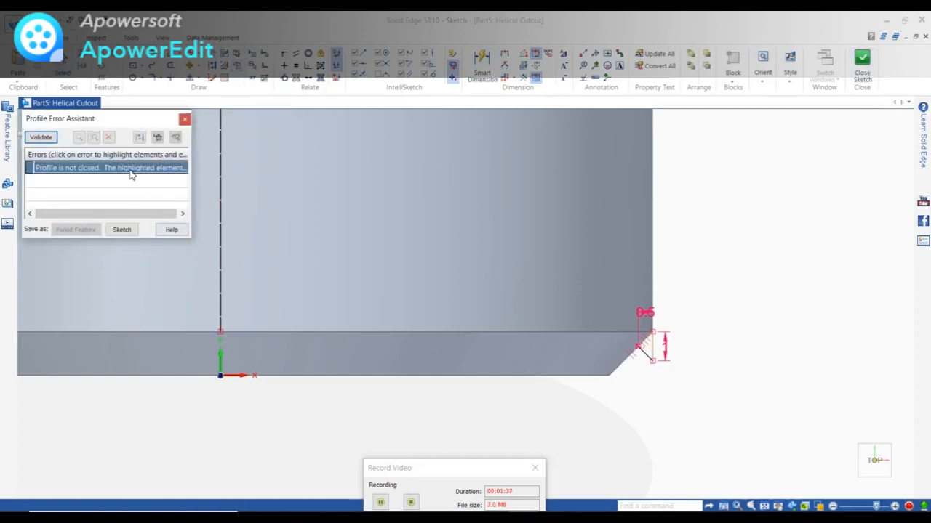
{"action": "left_click", "coordinate": [185, 120]}
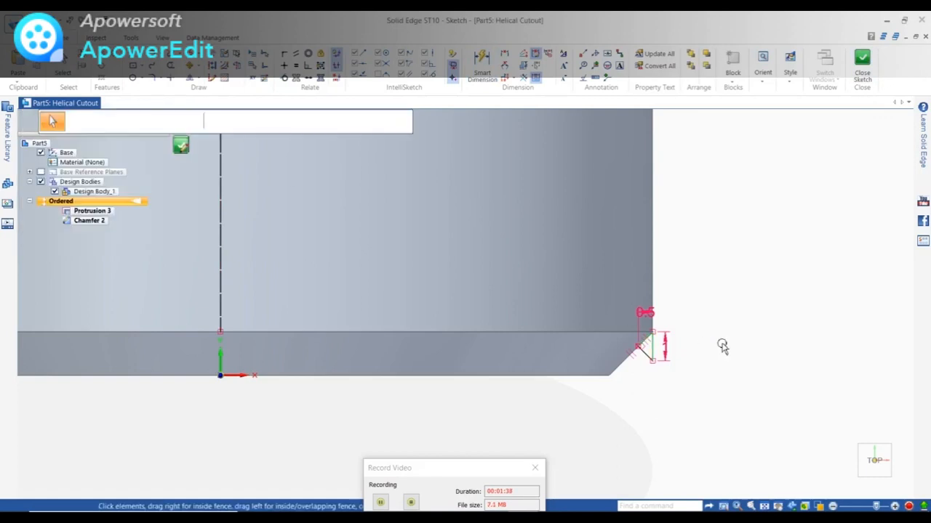
Delete the vertical side of the triangular profile
{"action": "scroll", "coordinate": [691, 362], "scroll_direction": "up", "scroll_amount": 3}
{"action": "scroll", "coordinate": [630, 354], "scroll_direction": "up", "scroll_amount": 3}
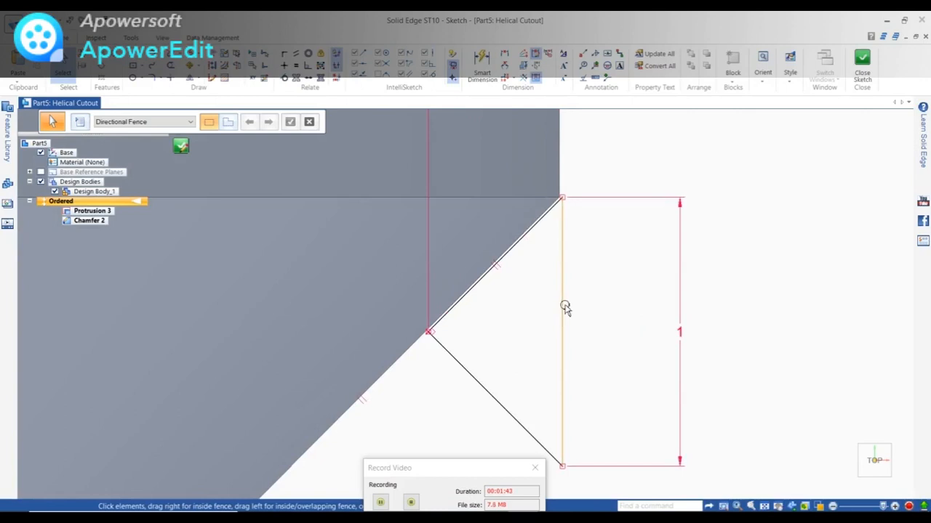
{"action": "left_click", "coordinate": [564, 292]}
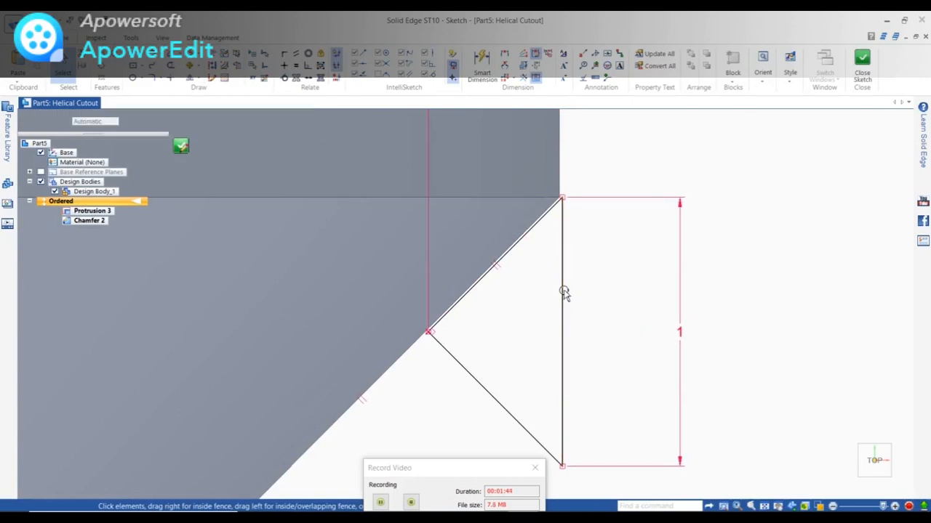
{"action": "key", "text": "Delete"}
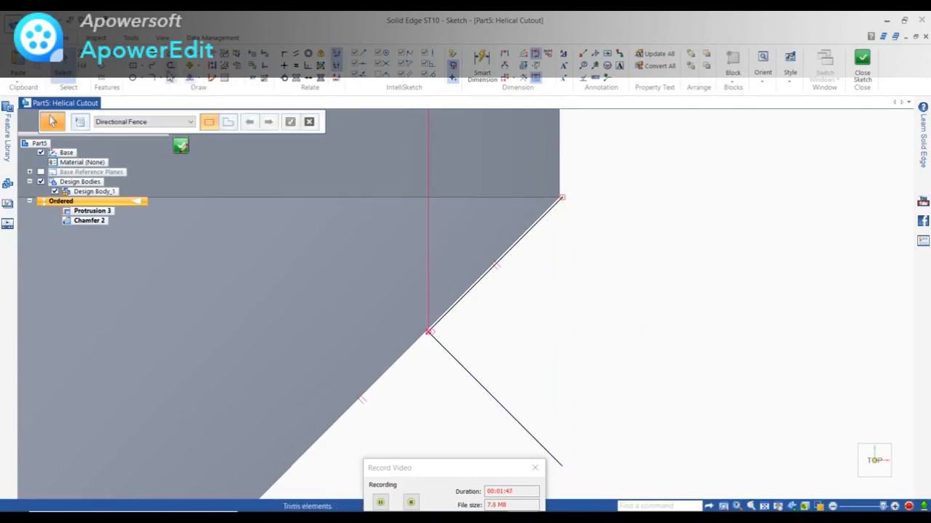
Redraw the triangle's vertical side between the open ends of the slanted lines and finish the sketch
{"action": "left_click", "coordinate": [142, 57]}
{"action": "left_click", "coordinate": [148, 67]}
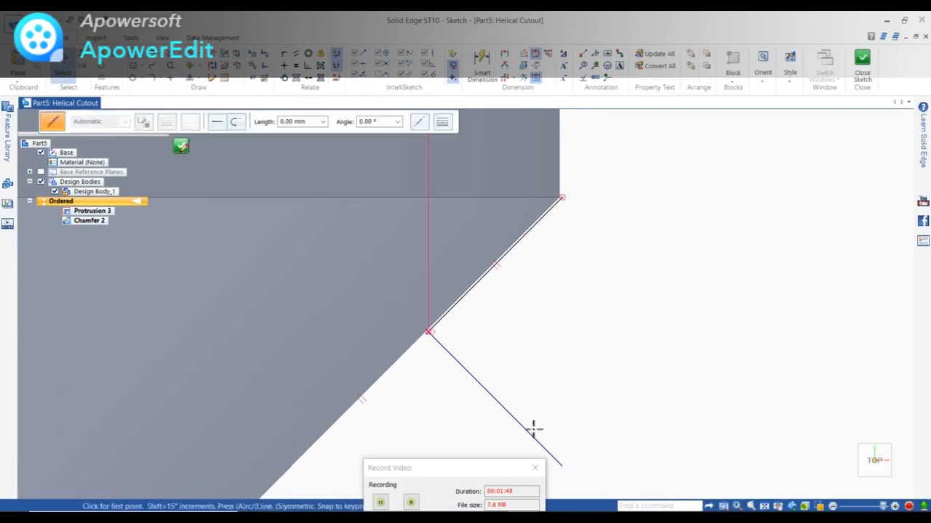
{"action": "left_click", "coordinate": [562, 466]}
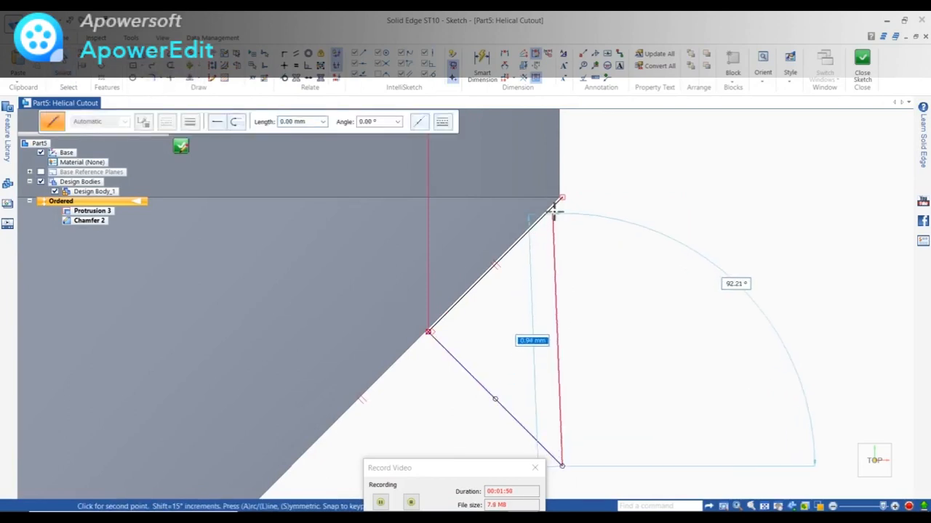
{"action": "left_click", "coordinate": [562, 197]}
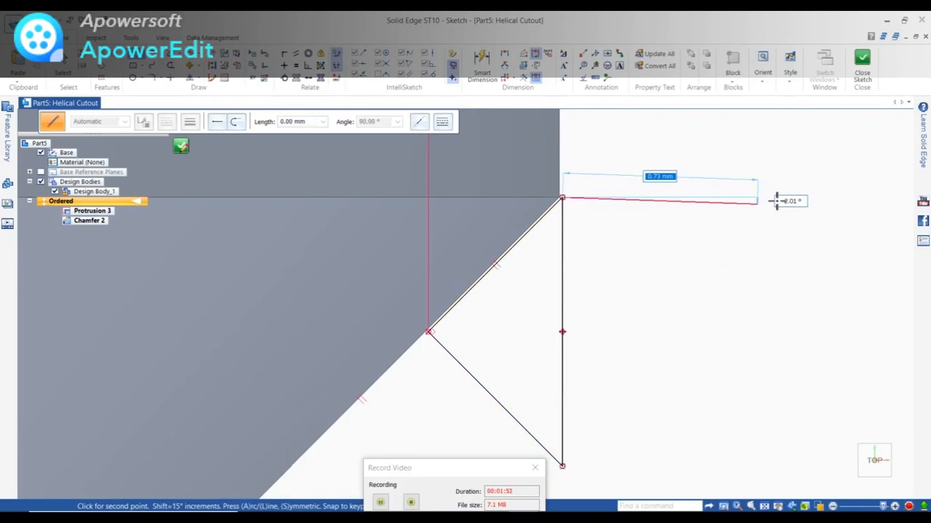
{"action": "key", "text": "Escape"}
{"action": "left_click", "coordinate": [864, 75]}
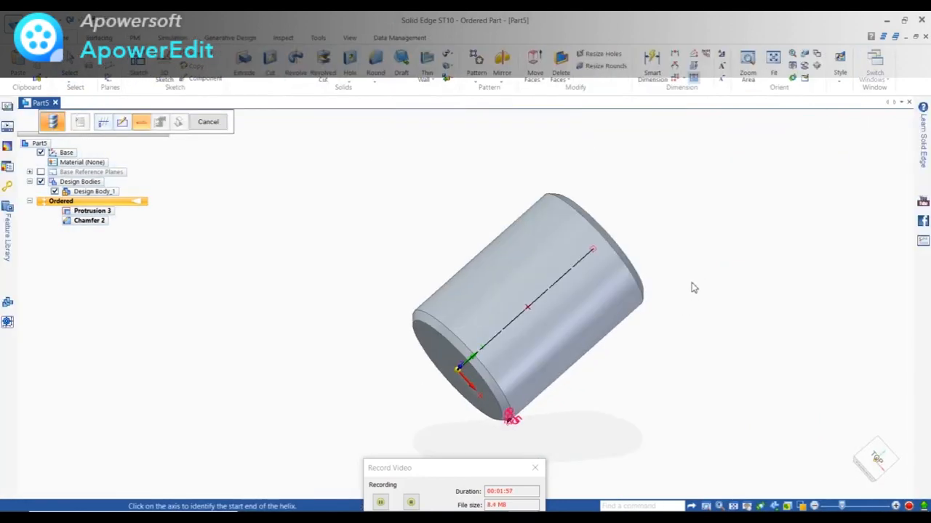
Finish the helical cut from the chosen end of the axis, defined by axis length and turns with 1 turn
{"action": "left_click", "coordinate": [501, 333]}
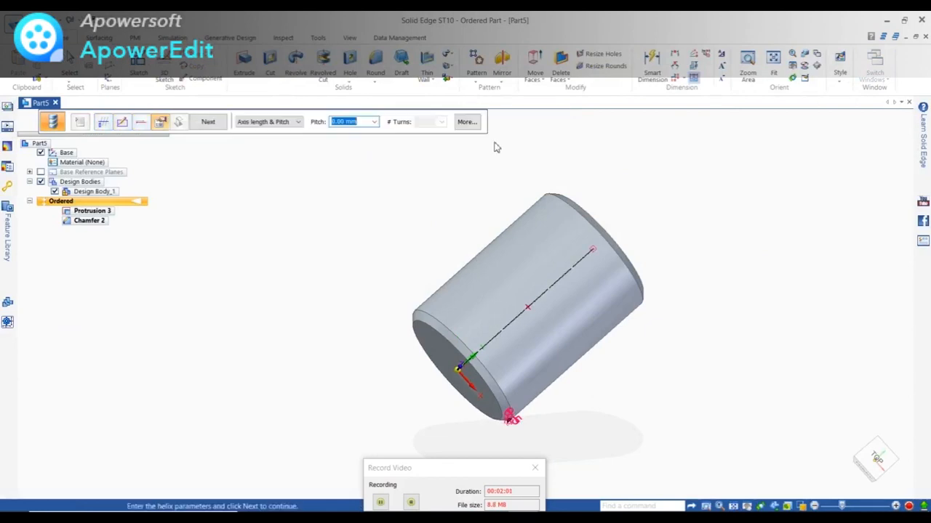
{"action": "left_click", "coordinate": [300, 124]}
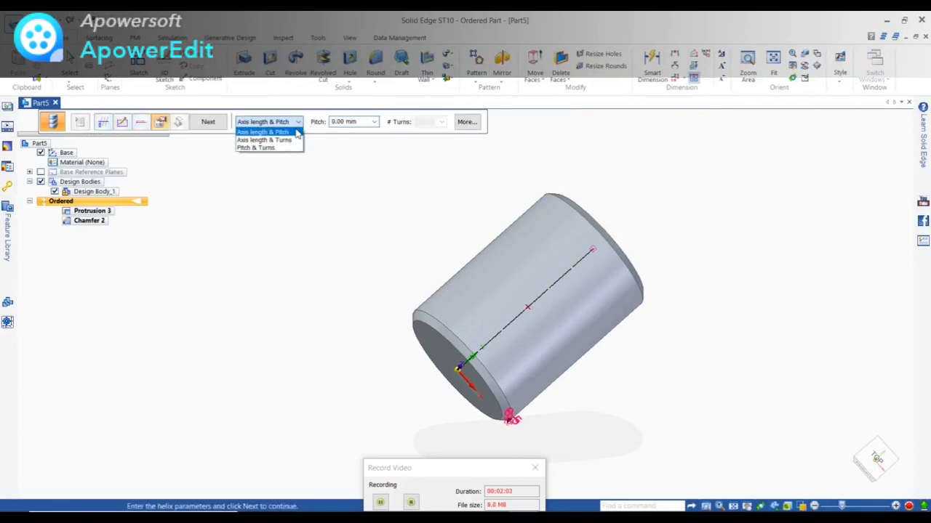
{"action": "left_click", "coordinate": [291, 140]}
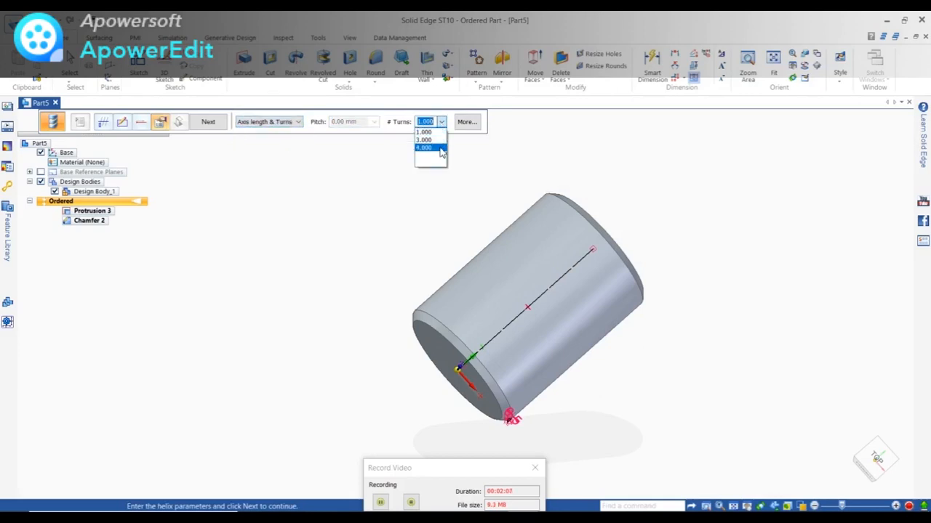
{"action": "left_click", "coordinate": [434, 134]}
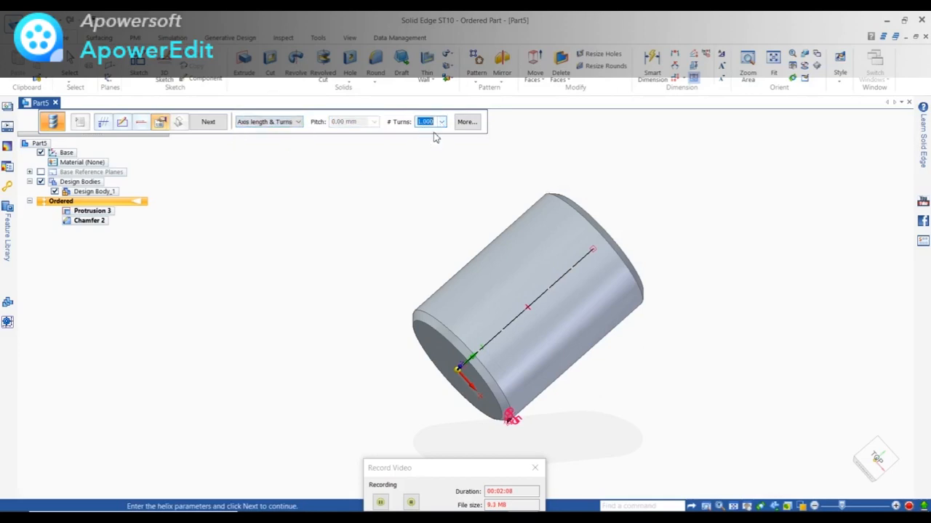
{"action": "left_click", "coordinate": [212, 124]}
{"action": "left_click", "coordinate": [209, 123]}
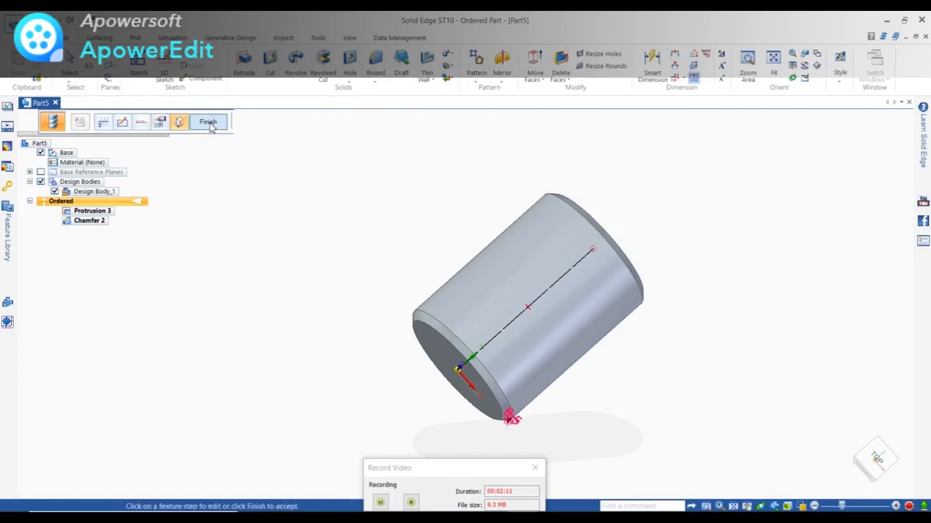
{"action": "left_click", "coordinate": [209, 122]}
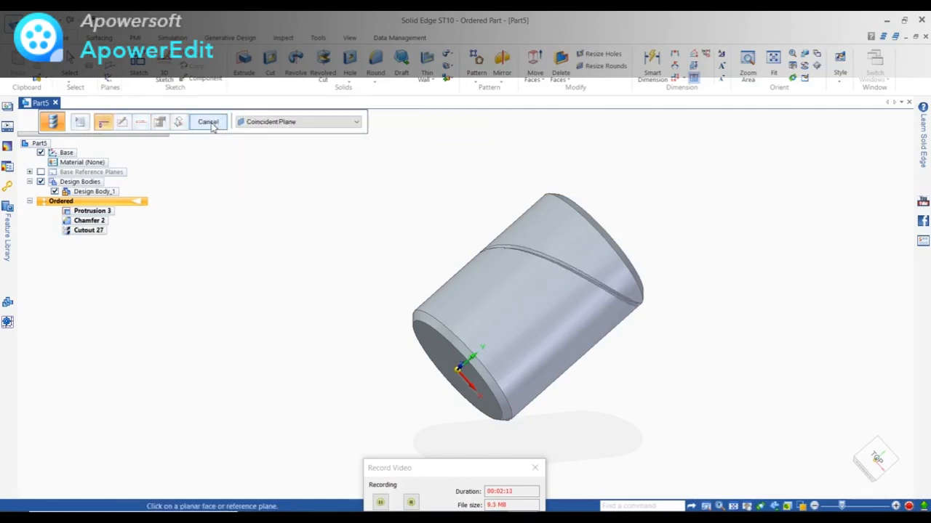
{"action": "left_click", "coordinate": [209, 123]}
Examine the helical groove along the cylinder and where it meets the chamfered ends
{"action": "scroll", "coordinate": [652, 324], "scroll_direction": "up", "scroll_amount": 4}
{"action": "middle_click_drag", "start_coordinate": [598, 259], "coordinate": [778, 160]}
{"action": "scroll", "coordinate": [628, 337], "scroll_direction": "down", "scroll_amount": 2}
{"action": "scroll", "coordinate": [720, 367], "scroll_direction": "down", "scroll_amount": 5}
{"action": "middle_click_drag", "start_coordinate": [722, 370], "coordinate": [727, 226]}
{"action": "scroll", "coordinate": [676, 287], "scroll_direction": "up", "scroll_amount": 4}
{"action": "scroll", "coordinate": [677, 288], "scroll_direction": "up", "scroll_amount": 5}
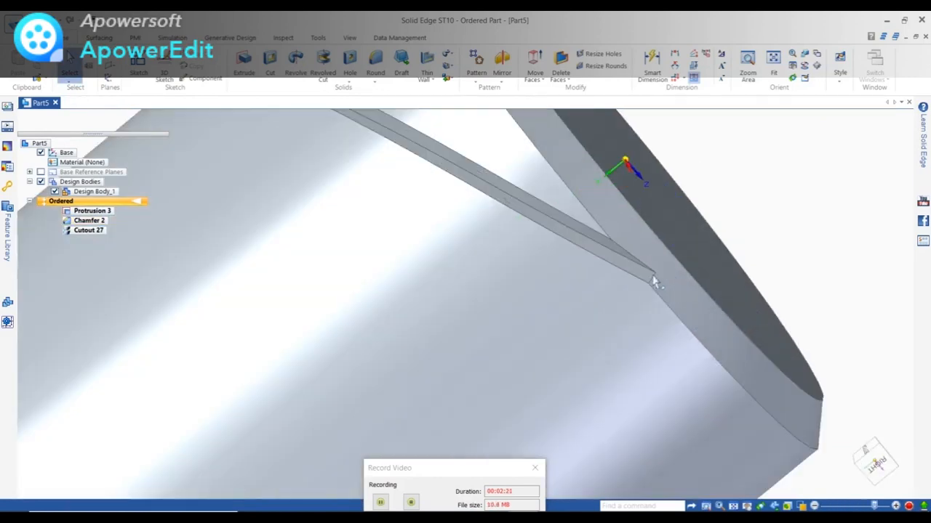
{"action": "middle_click_drag", "start_coordinate": [638, 255], "coordinate": [552, 221]}
{"action": "scroll", "coordinate": [524, 322], "scroll_direction": "down", "scroll_amount": 4}
{"action": "scroll", "coordinate": [524, 327], "scroll_direction": "down", "scroll_amount": 5}
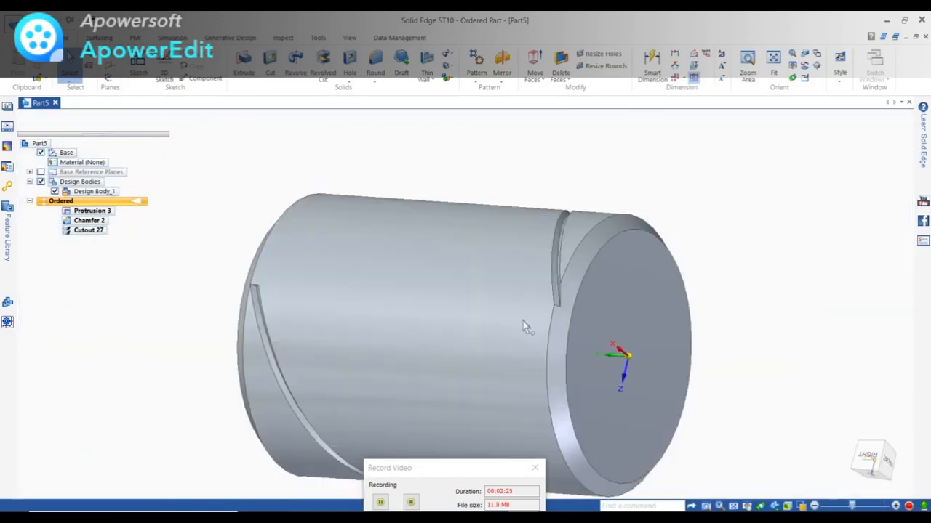
Show the base reference planes and mirror the helical cut about the yz plane
{"action": "left_click", "coordinate": [502, 62]}
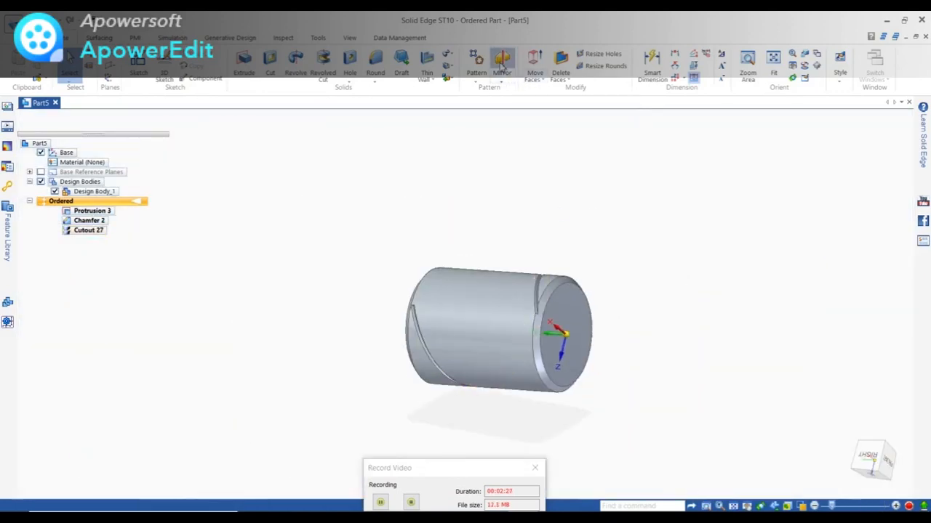
{"action": "scroll", "coordinate": [538, 283], "scroll_direction": "up", "scroll_amount": 3}
{"action": "scroll", "coordinate": [534, 288], "scroll_direction": "up", "scroll_amount": 2}
{"action": "left_click", "coordinate": [524, 303]}
{"action": "scroll", "coordinate": [486, 168], "scroll_direction": "down", "scroll_amount": 5}
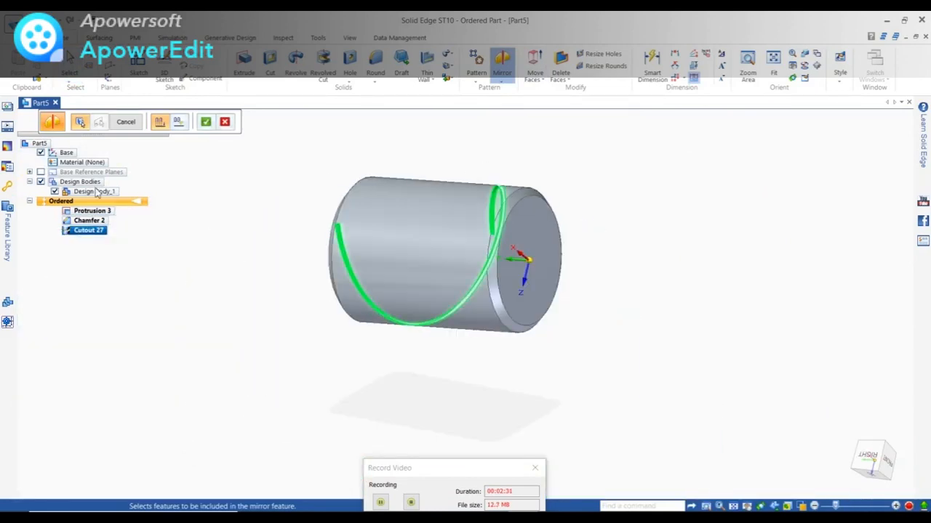
{"action": "left_click", "coordinate": [41, 172]}
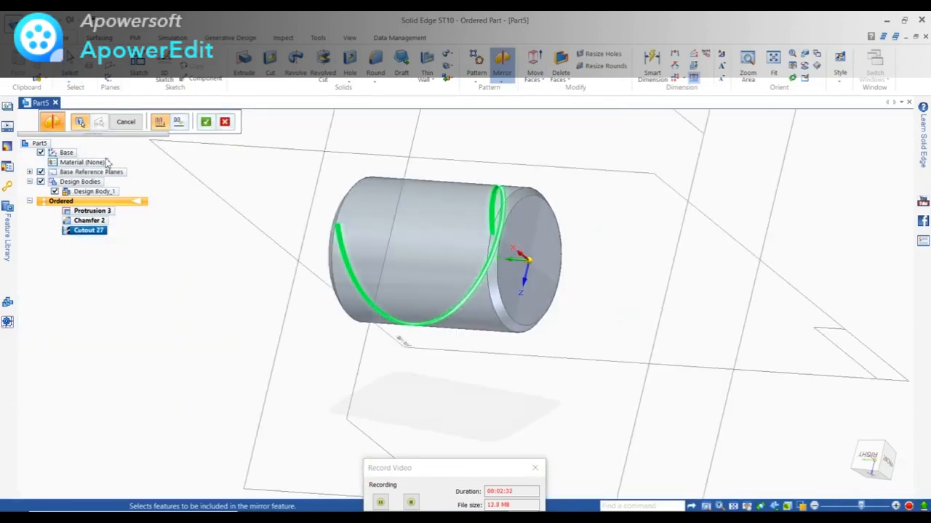
{"action": "left_click", "coordinate": [205, 122]}
{"action": "scroll", "coordinate": [642, 386], "scroll_direction": "down", "scroll_amount": 4}
{"action": "middle_click_drag", "start_coordinate": [826, 318], "coordinate": [746, 239]}
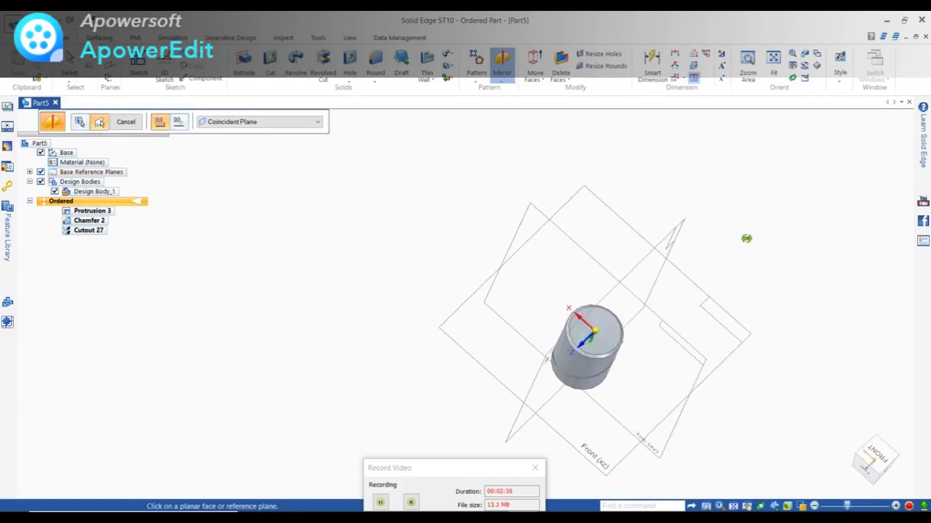
{"action": "left_click", "coordinate": [673, 234]}
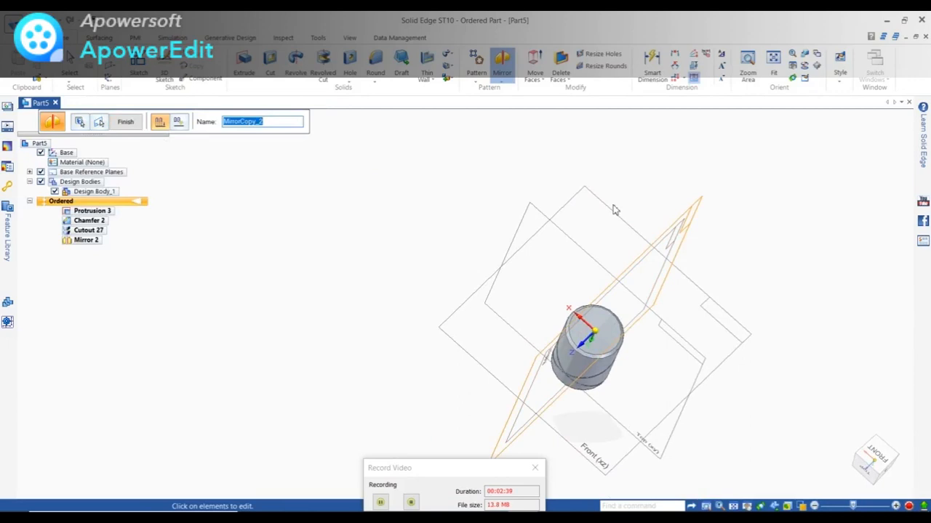
{"action": "left_click", "coordinate": [125, 123]}
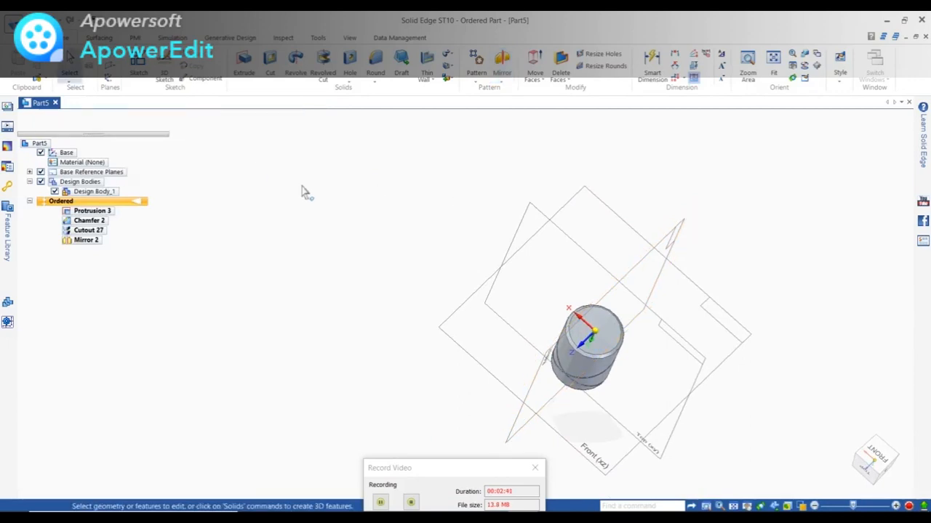
Hide the base reference planes and check the two crossing helical grooves
{"action": "middle_click_drag", "start_coordinate": [594, 347], "coordinate": [240, 262]}
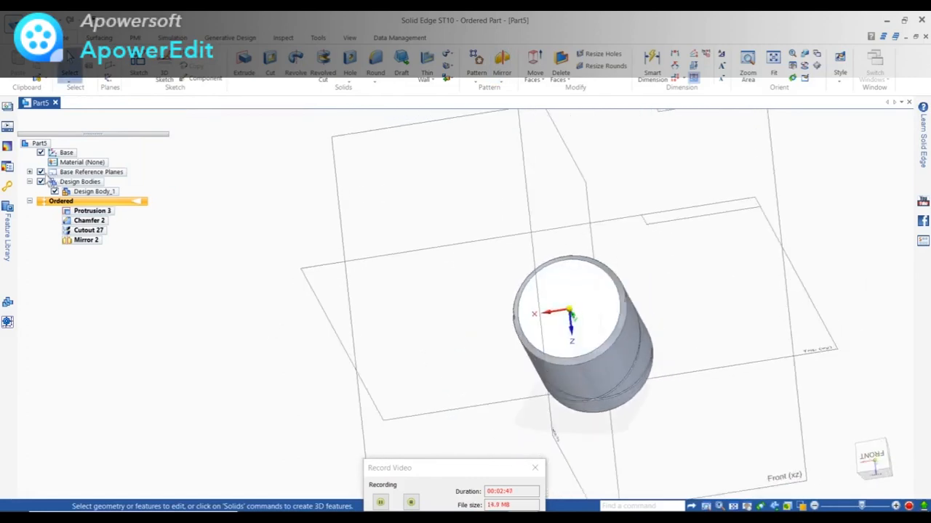
{"action": "left_click", "coordinate": [42, 172]}
{"action": "scroll", "coordinate": [526, 321], "scroll_direction": "up", "scroll_amount": 4}
{"action": "middle_click_drag", "start_coordinate": [666, 300], "coordinate": [639, 309]}
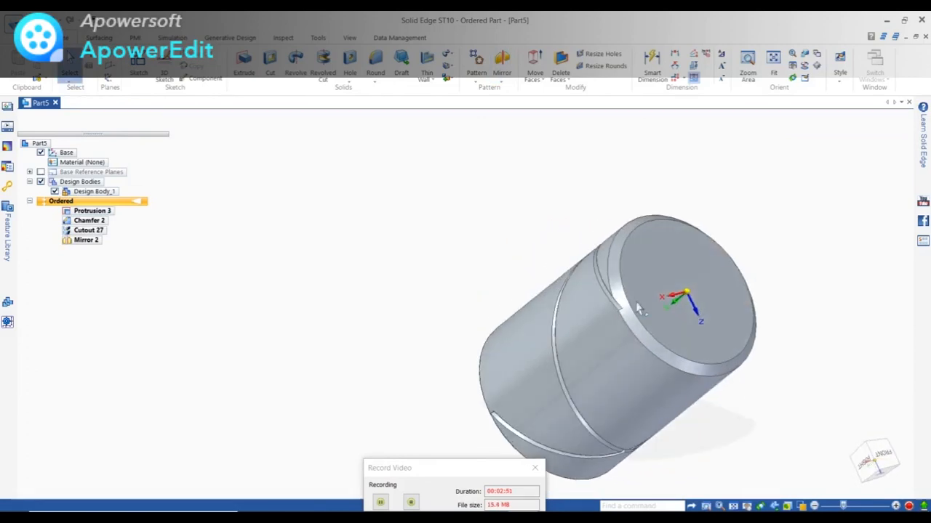
{"action": "scroll", "coordinate": [533, 328], "scroll_direction": "up", "scroll_amount": 2}
{"action": "scroll", "coordinate": [529, 210], "scroll_direction": "down", "scroll_amount": 4}
Pattern the original helical cut with 25 occurrences on a full circle of about 20.83 mm radius, centred on the cylinder's end face
{"action": "left_click", "coordinate": [476, 62]}
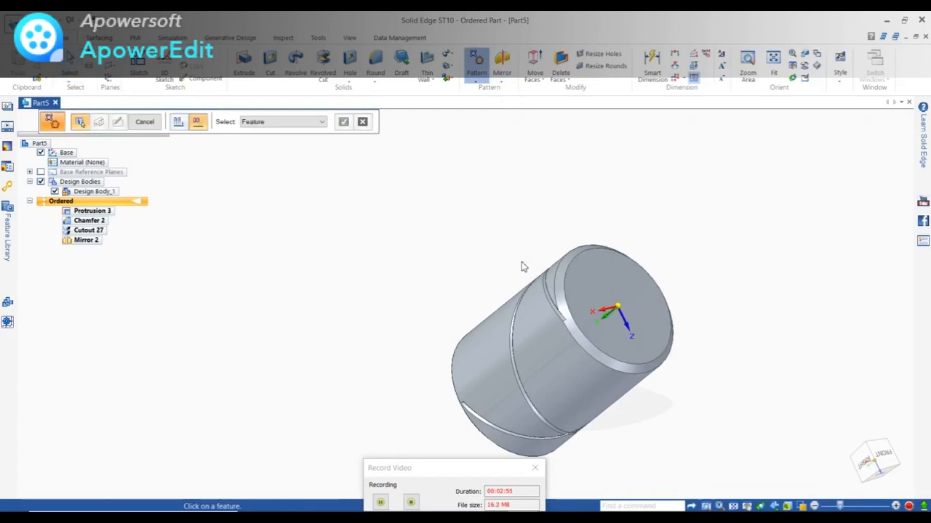
{"action": "scroll", "coordinate": [520, 267], "scroll_direction": "up", "scroll_amount": 3}
{"action": "left_click", "coordinate": [99, 231]}
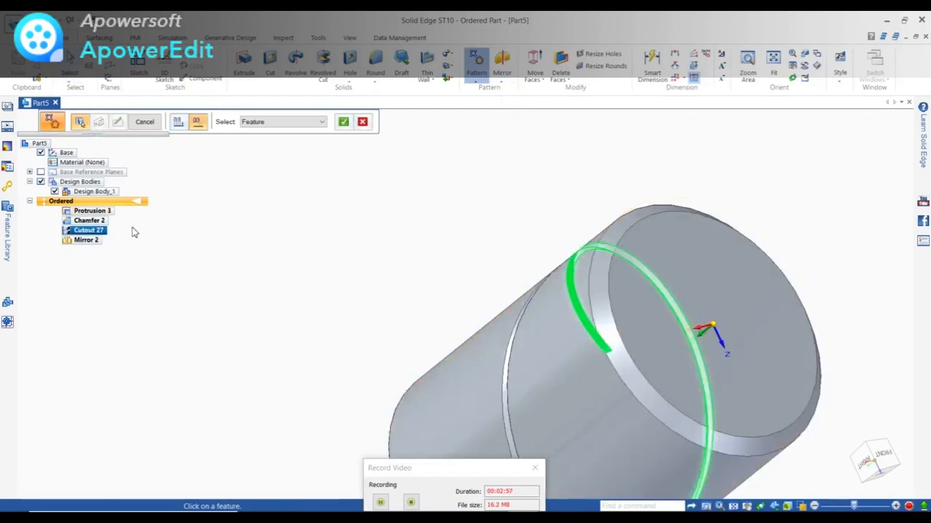
{"action": "left_click", "coordinate": [343, 122]}
{"action": "left_click", "coordinate": [658, 256]}
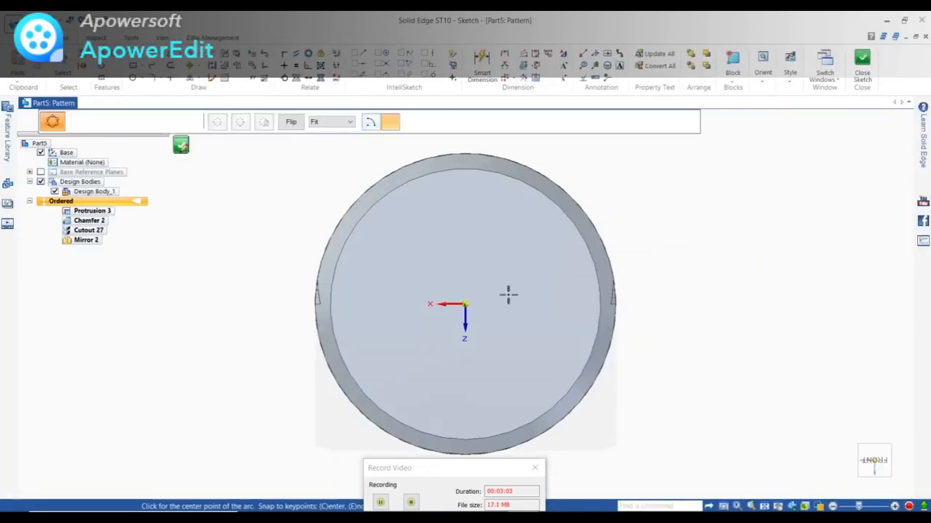
{"action": "left_click", "coordinate": [465, 304]}
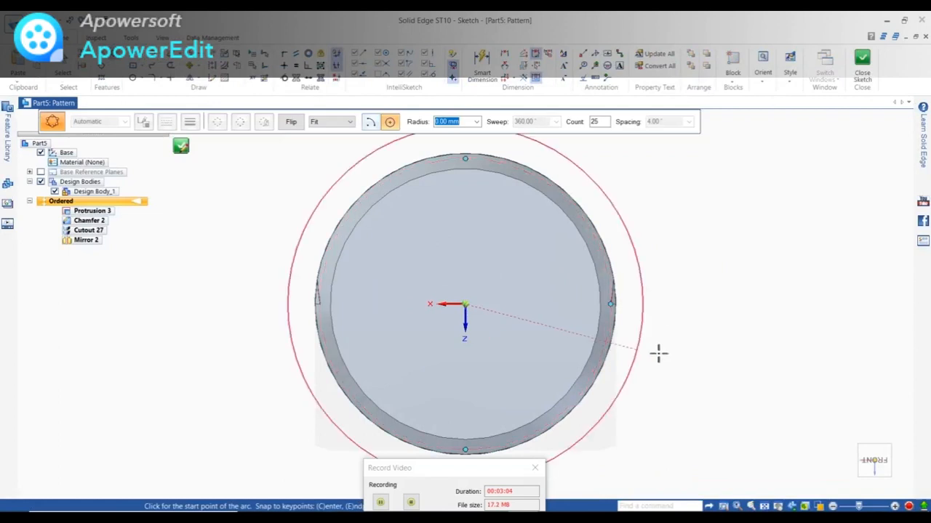
{"action": "left_click", "coordinate": [686, 250]}
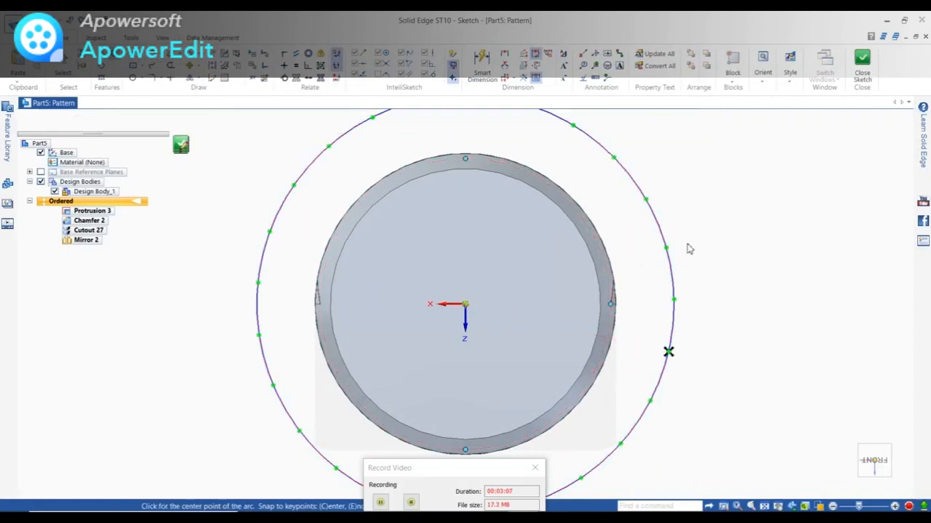
{"action": "scroll", "coordinate": [687, 246], "scroll_direction": "down", "scroll_amount": 3}
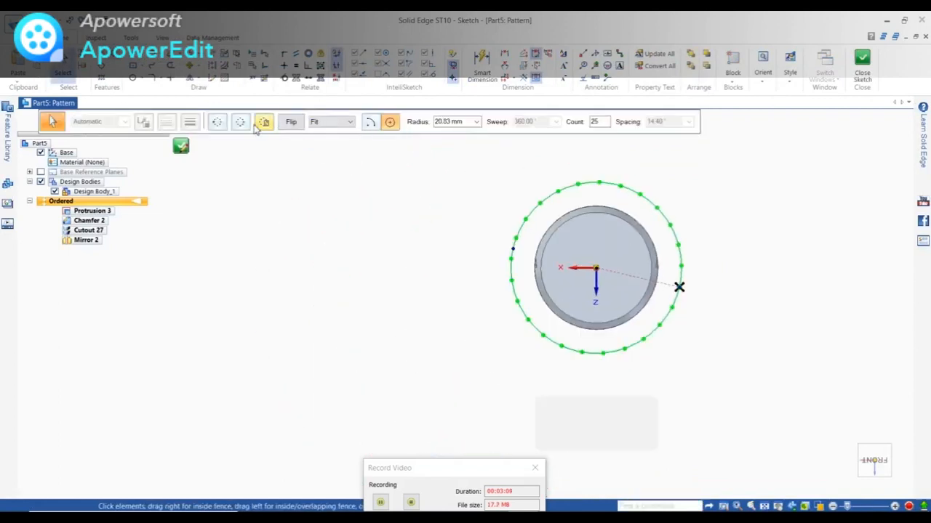
{"action": "left_click", "coordinate": [181, 147]}
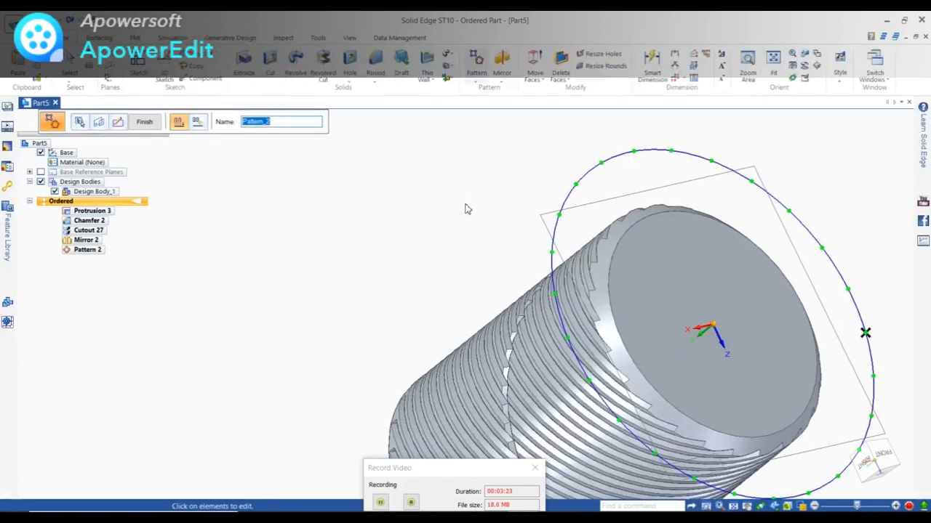
{"action": "left_click", "coordinate": [143, 122]}
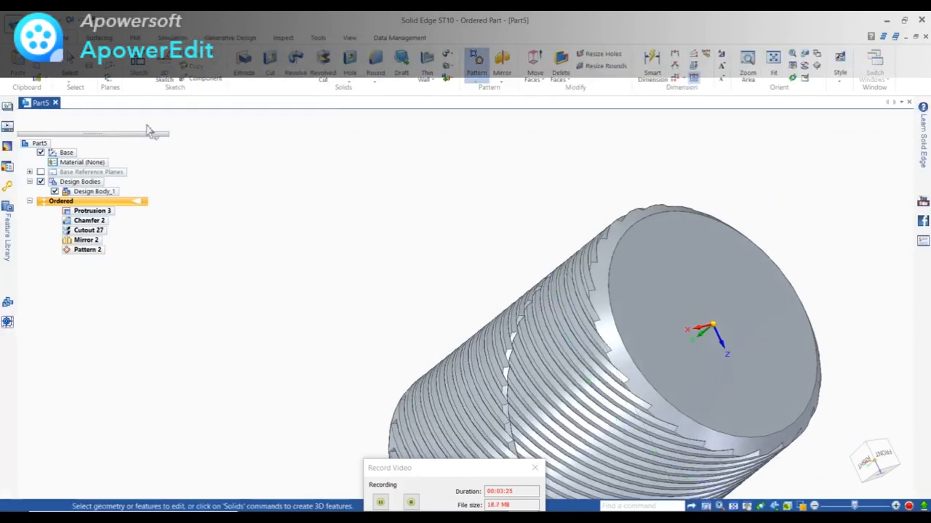
Pattern the mirrored helical cut with 25 occurrences on a full circle of about 20.11 mm radius, centred on the end face
{"action": "scroll", "coordinate": [416, 216], "scroll_direction": "down", "scroll_amount": 3}
{"action": "middle_click_drag", "start_coordinate": [465, 257], "coordinate": [444, 230]}
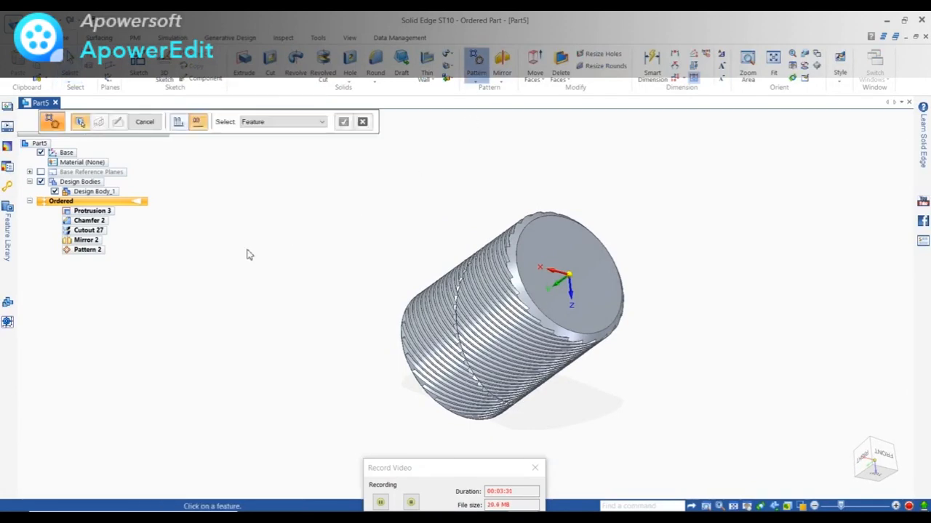
{"action": "left_click", "coordinate": [86, 240]}
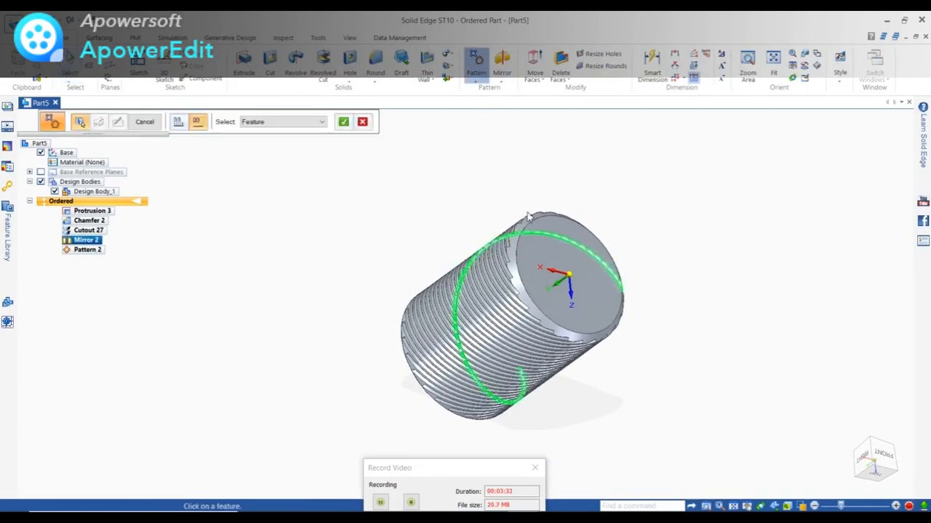
{"action": "left_click", "coordinate": [343, 122]}
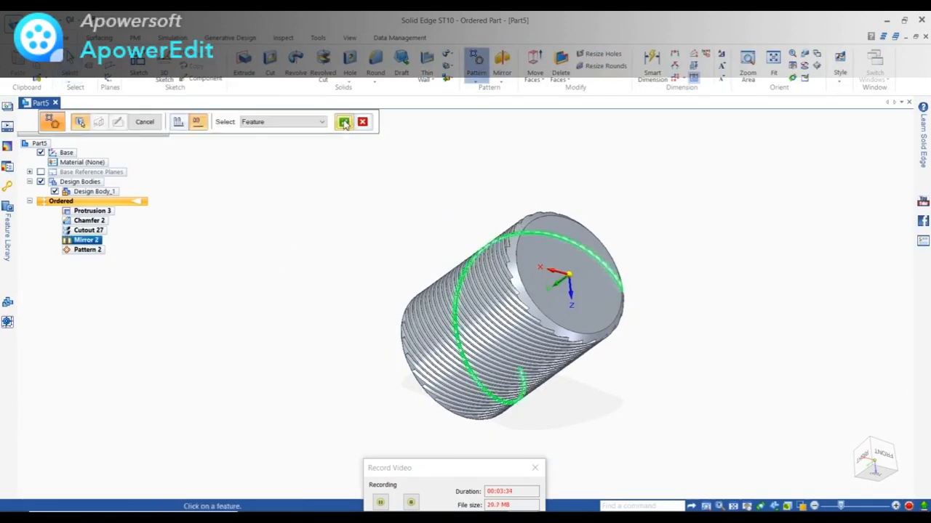
{"action": "left_click", "coordinate": [557, 242]}
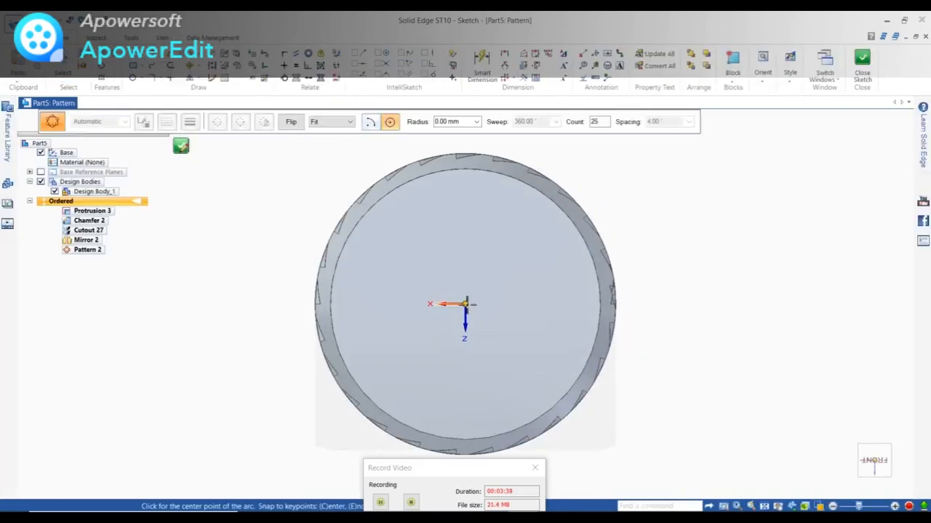
{"action": "left_click", "coordinate": [466, 304]}
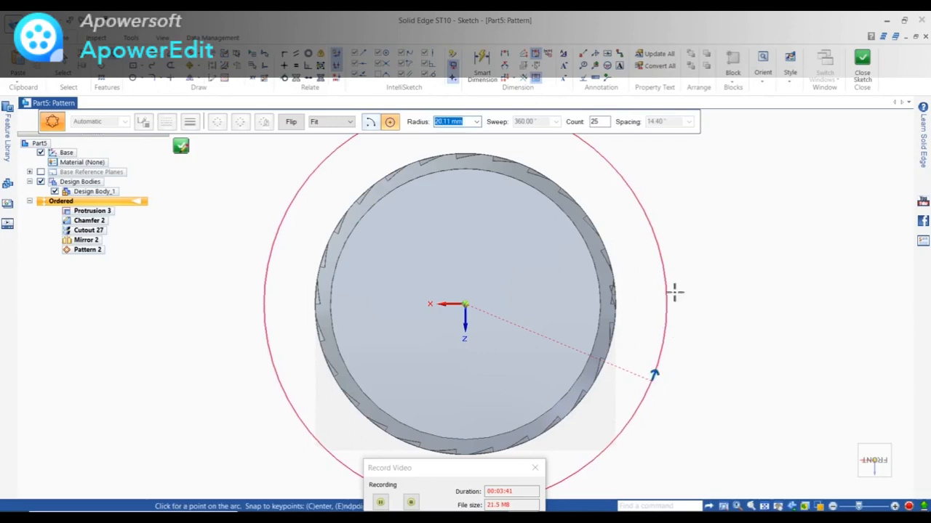
{"action": "left_click", "coordinate": [677, 270]}
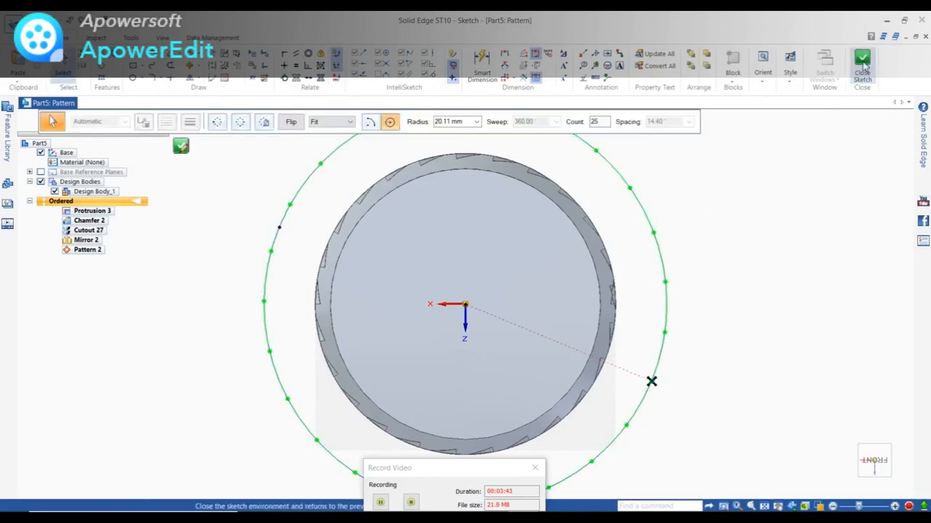
{"action": "left_click", "coordinate": [180, 146]}
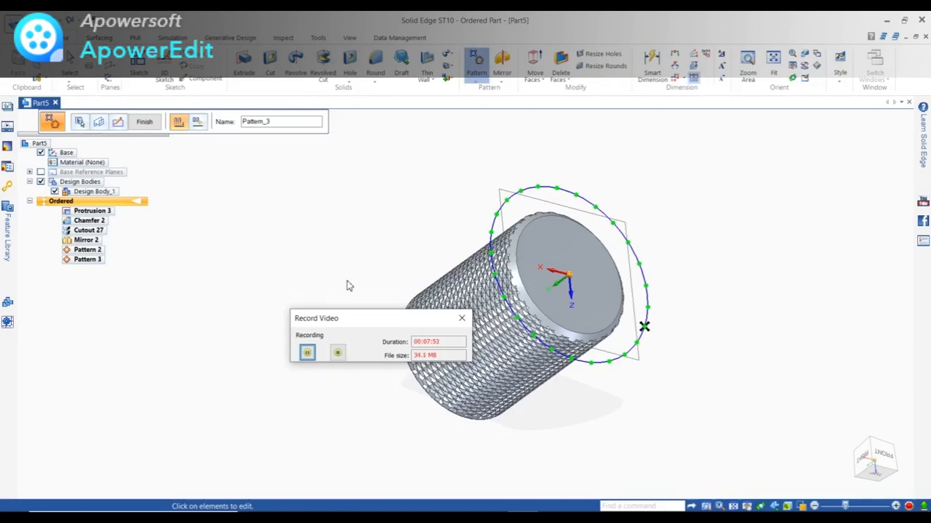
{"action": "left_click_drag", "start_coordinate": [355, 320], "coordinate": [370, 430]}
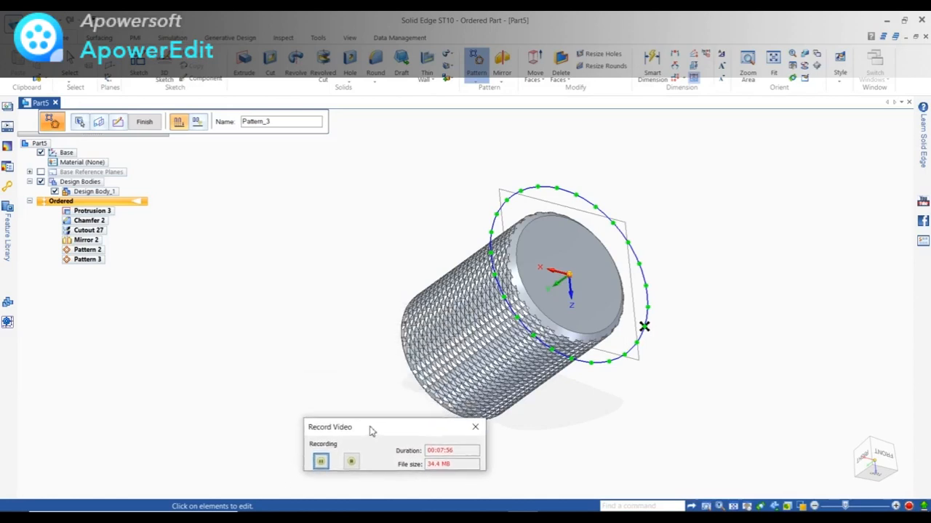
{"action": "left_click", "coordinate": [145, 122]}
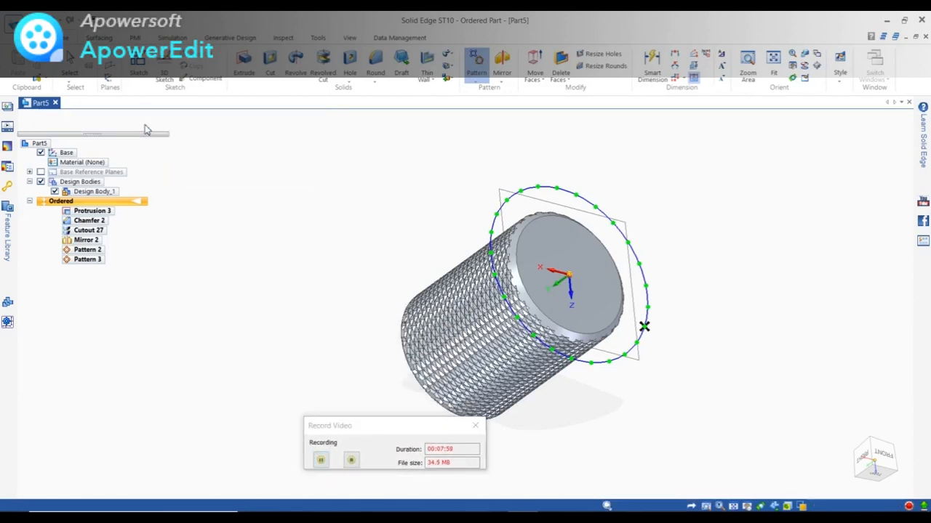
Inspect the knurled surface of the cylinder from several sides and up close
{"action": "middle_click_drag", "start_coordinate": [432, 240], "coordinate": [531, 213]}
{"action": "scroll", "coordinate": [520, 310], "scroll_direction": "up", "scroll_amount": 3}
{"action": "middle_click_drag", "start_coordinate": [476, 247], "coordinate": [429, 240]}
{"action": "scroll", "coordinate": [453, 291], "scroll_direction": "up", "scroll_amount": 5}
{"action": "scroll", "coordinate": [454, 290], "scroll_direction": "down", "scroll_amount": 8}
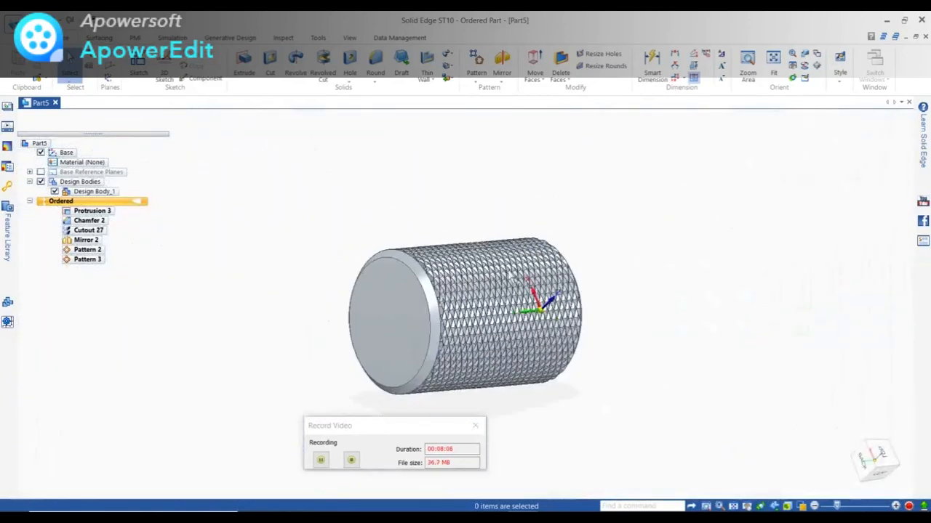
{"action": "middle_click_drag", "start_coordinate": [511, 276], "coordinate": [426, 353]}
{"action": "scroll", "coordinate": [551, 354], "scroll_direction": "up", "scroll_amount": 2}
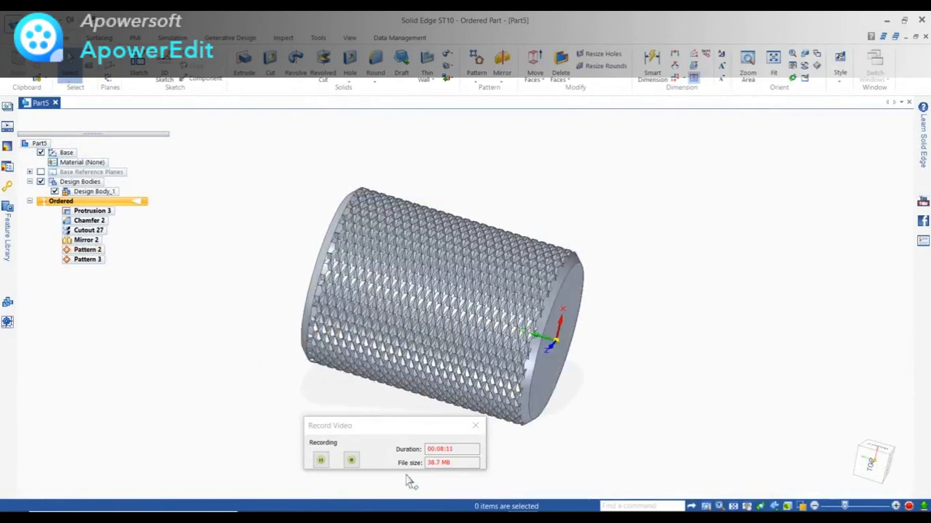